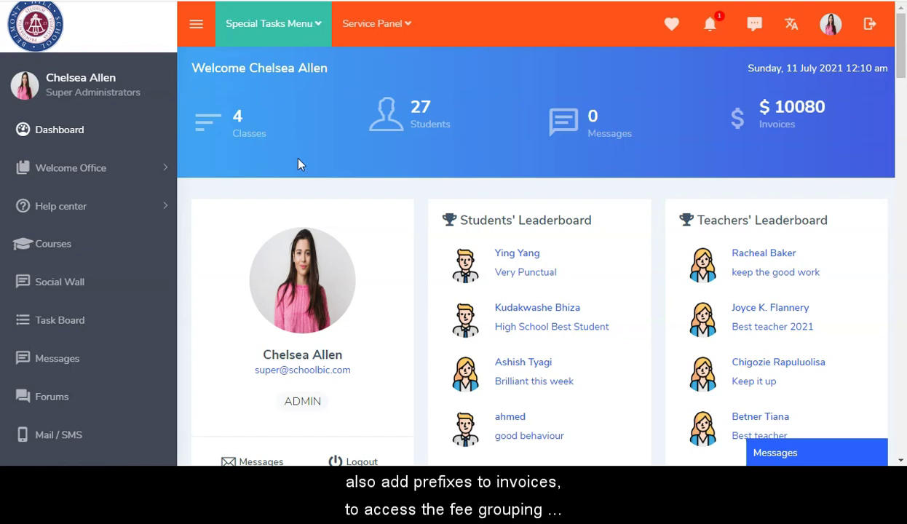
Step: Open the Fee Groups list from the special tasks and make its search field ready for input
{"action": "left_click", "coordinate": [317, 24]}
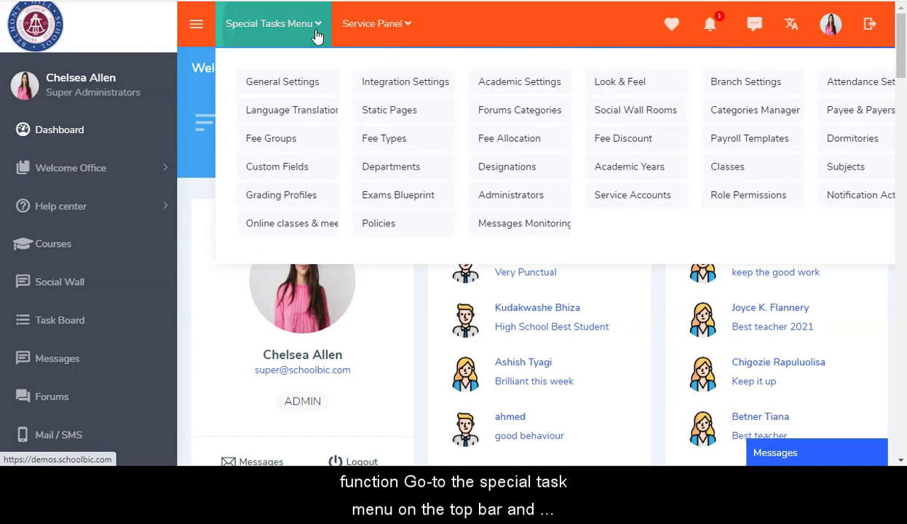
{"action": "left_click", "coordinate": [302, 140]}
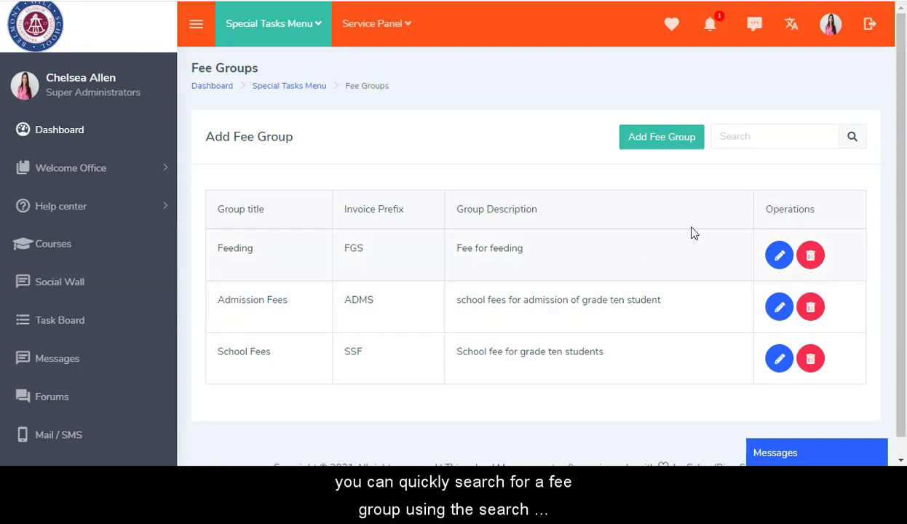
{"action": "left_click", "coordinate": [742, 139]}
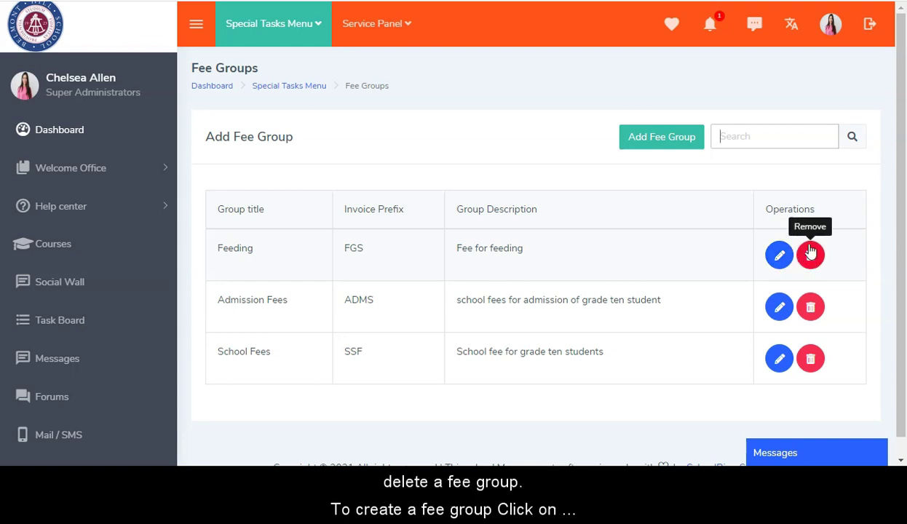
Step: Add a fee group titled "Senior school fee" with the description "Fee group for senior school fee" and invoice prefix SSF
{"action": "left_click", "coordinate": [675, 141]}
{"action": "key", "text": "Tab"}
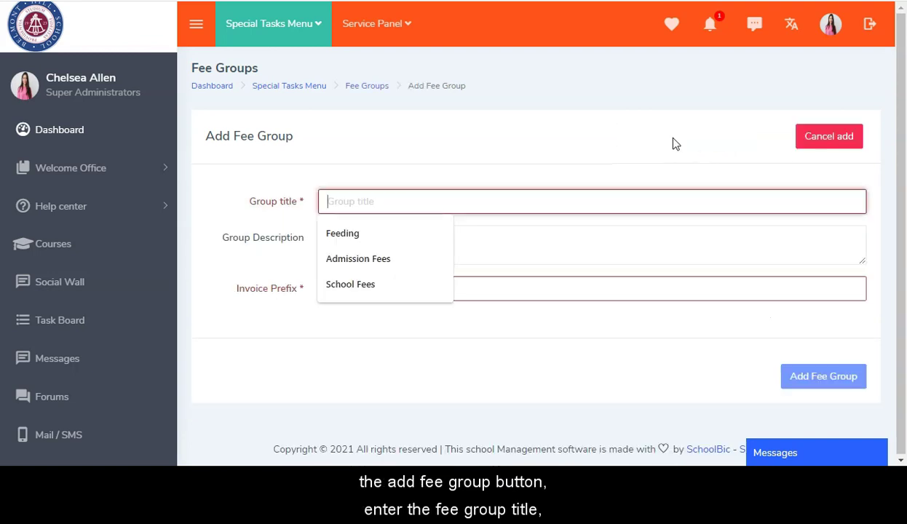
{"action": "type", "text": "Senior school fee"}
{"action": "left_click", "coordinate": [374, 241]}
{"action": "type", "text": "Fee group for senior school fee"}
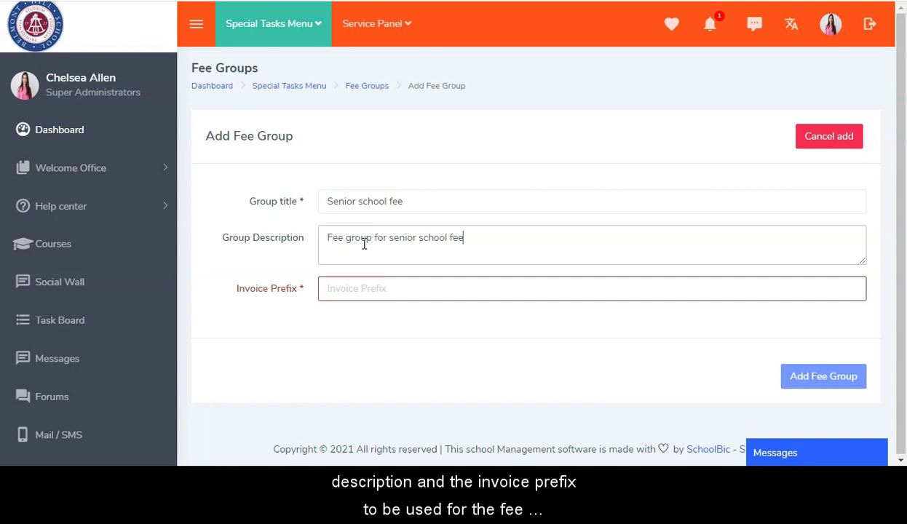
{"action": "left_click", "coordinate": [367, 286]}
{"action": "type", "text": "SSF"}
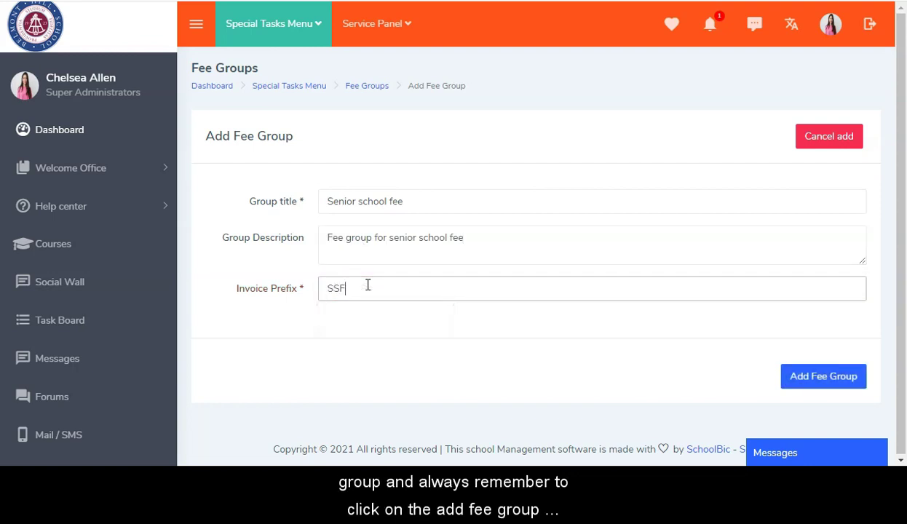
{"action": "left_click", "coordinate": [816, 381]}
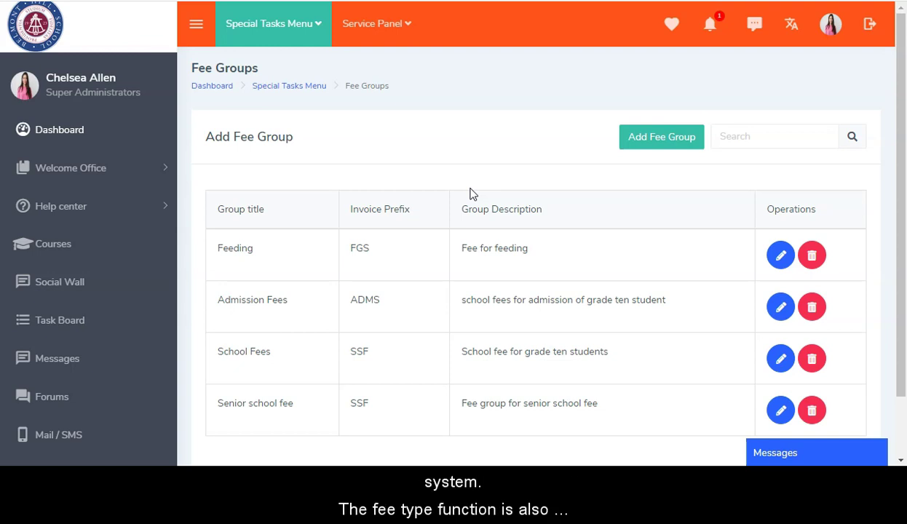
Step: Open the Fee Types list from the special tasks and make its search field ready for input
{"action": "left_click", "coordinate": [318, 34]}
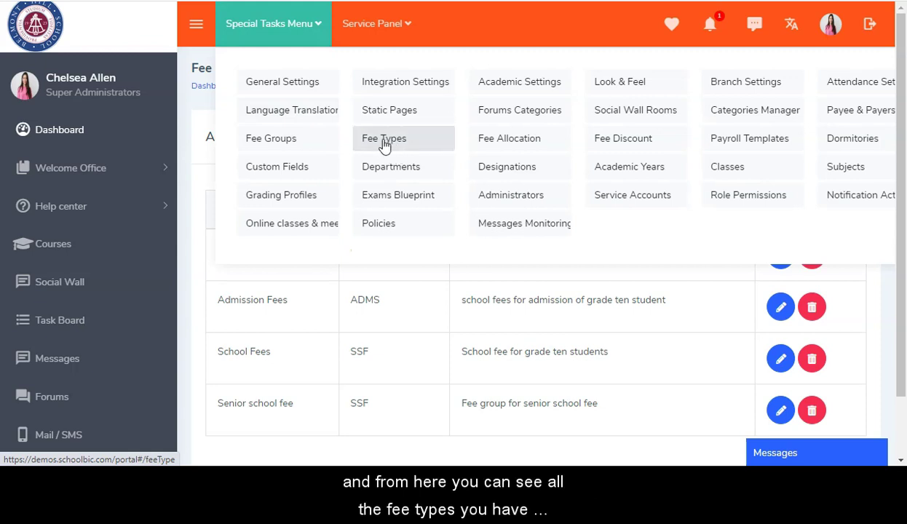
{"action": "left_click", "coordinate": [385, 145]}
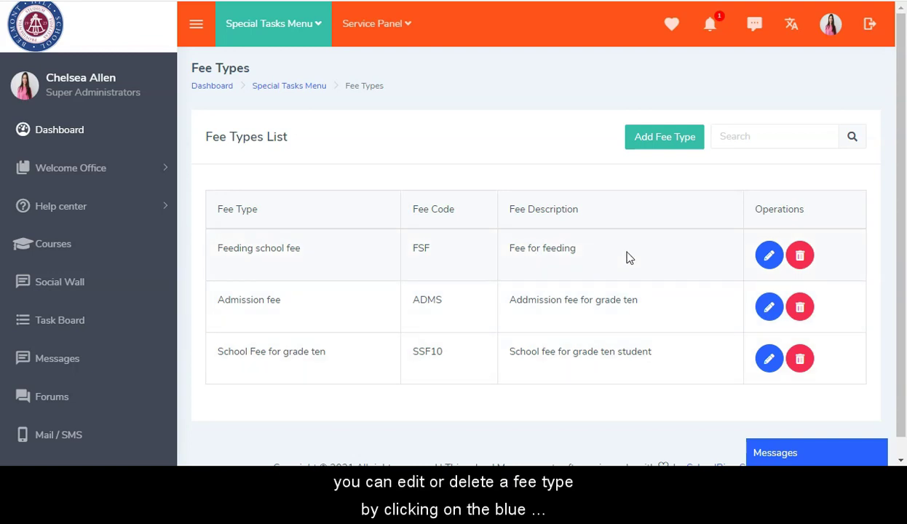
{"action": "left_click", "coordinate": [763, 137]}
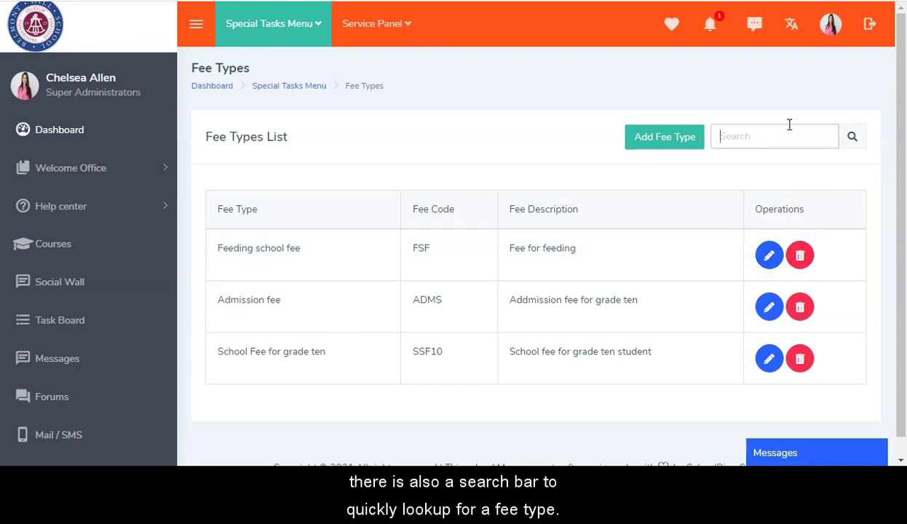
Step: Start a new fee type titled "Senior school fee" and assign it to the Senior school fee group
{"action": "left_click", "coordinate": [646, 143]}
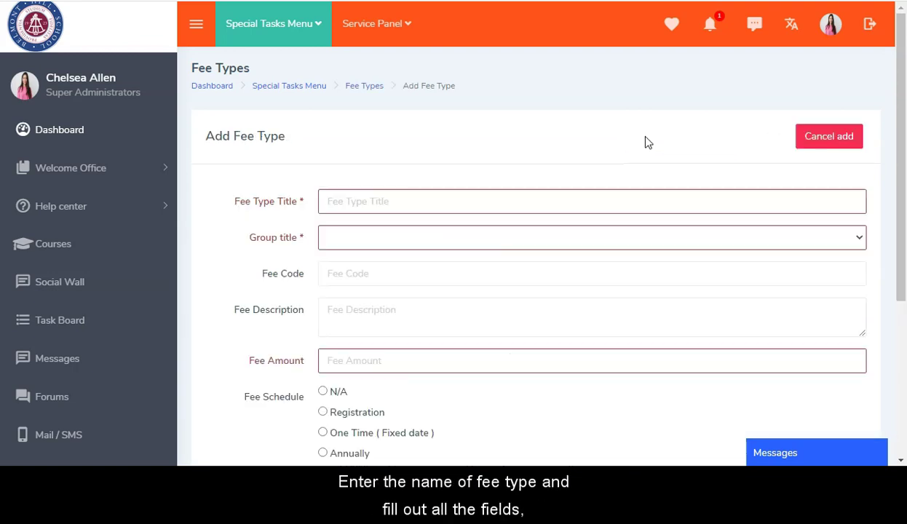
{"action": "left_click", "coordinate": [351, 201]}
{"action": "type", "text": "Senior school fee"}
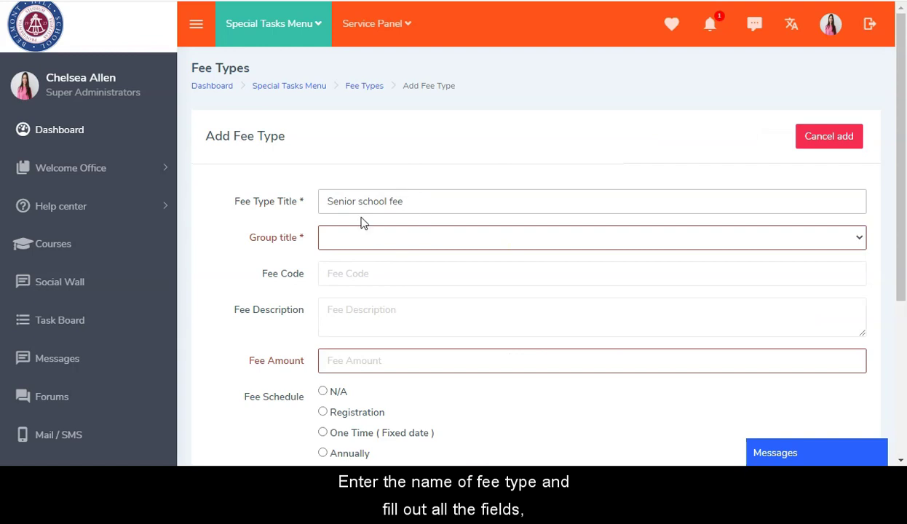
{"action": "left_click", "coordinate": [416, 246]}
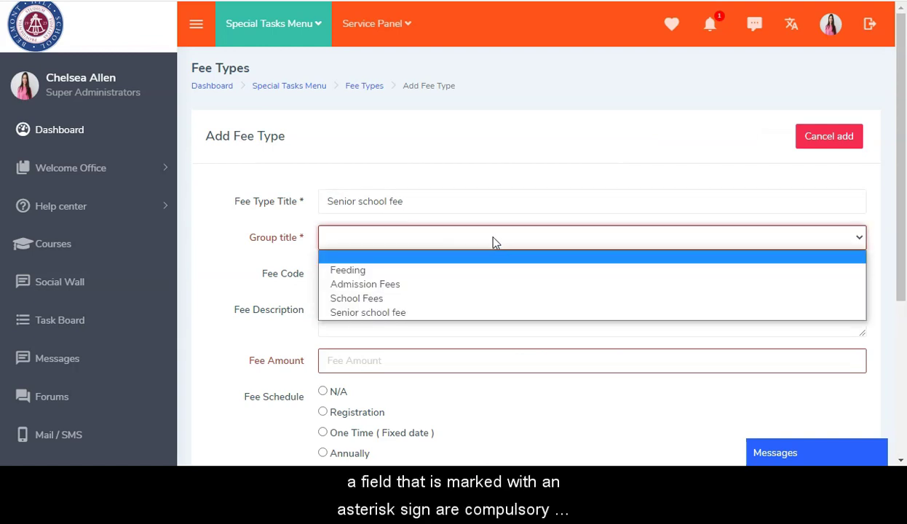
{"action": "left_click", "coordinate": [382, 314]}
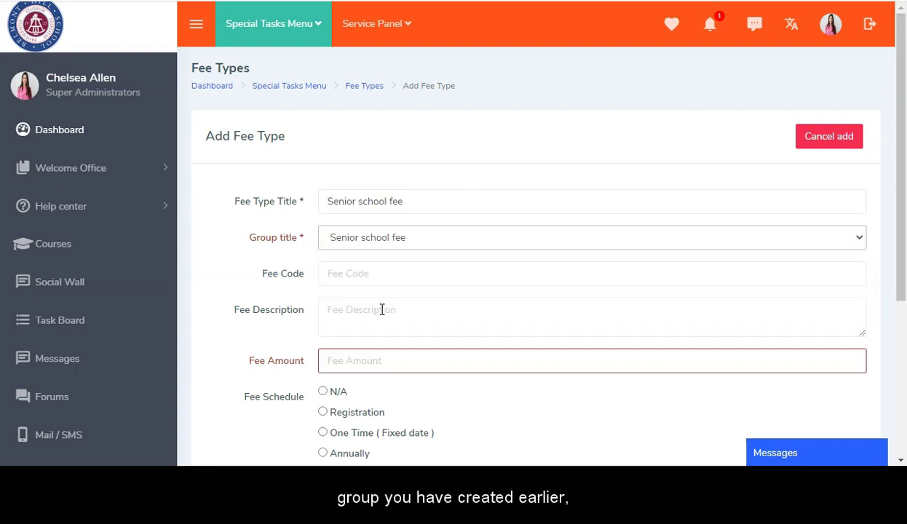
Step: Give the fee type the code FTSSF, an amount of 100 and the description "Fee type for senior student school fees"
{"action": "left_click", "coordinate": [349, 273]}
{"action": "type", "text": "FTSSF"}
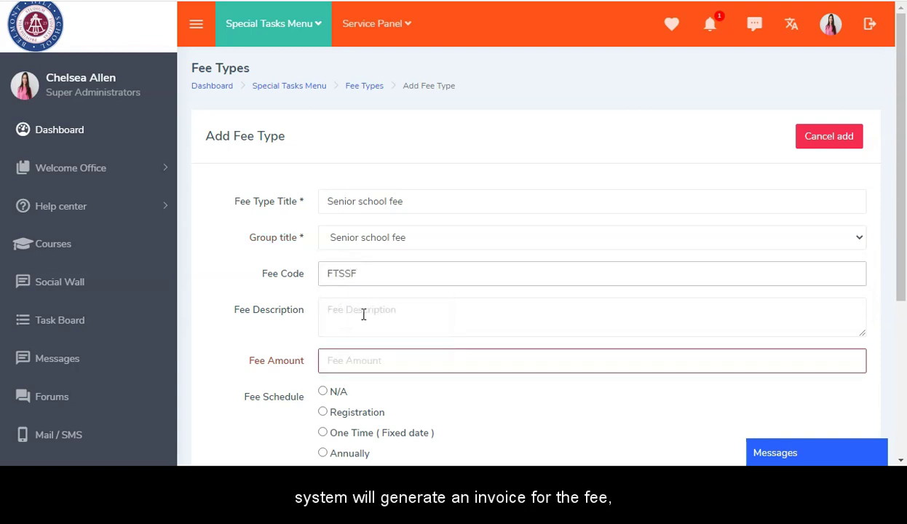
{"action": "left_click", "coordinate": [371, 358]}
{"action": "type", "text": "100"}
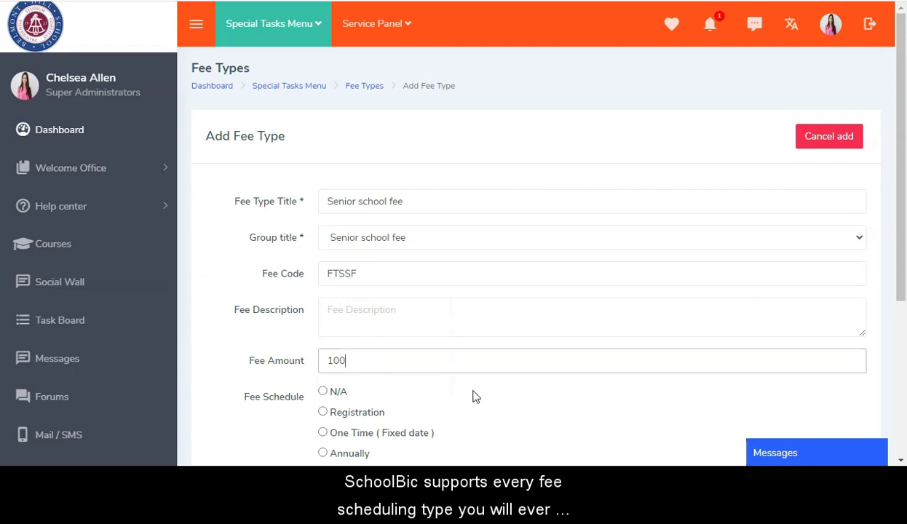
{"action": "scroll", "coordinate": [475, 396], "scroll_direction": "down", "scroll_amount": 3}
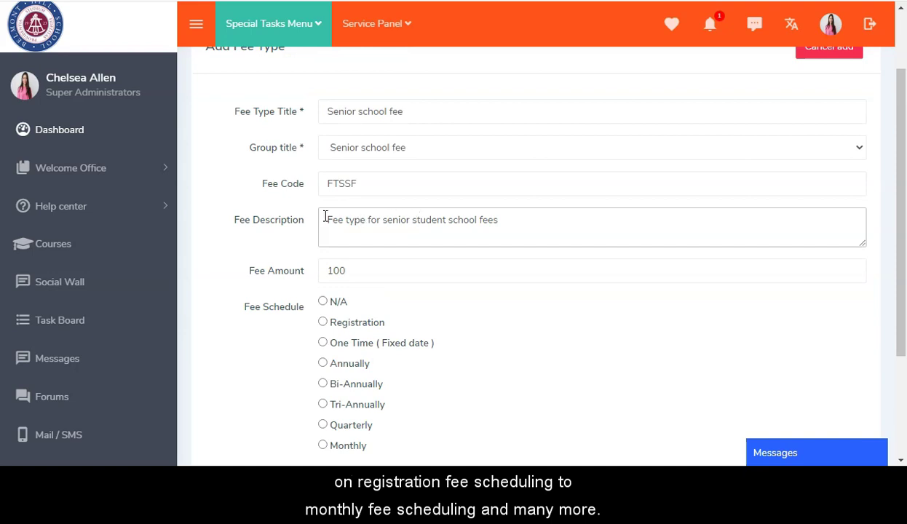
Step: Set the fee schedule to Registration and view its invoice date section
{"action": "scroll", "coordinate": [386, 309], "scroll_direction": "down", "scroll_amount": 2}
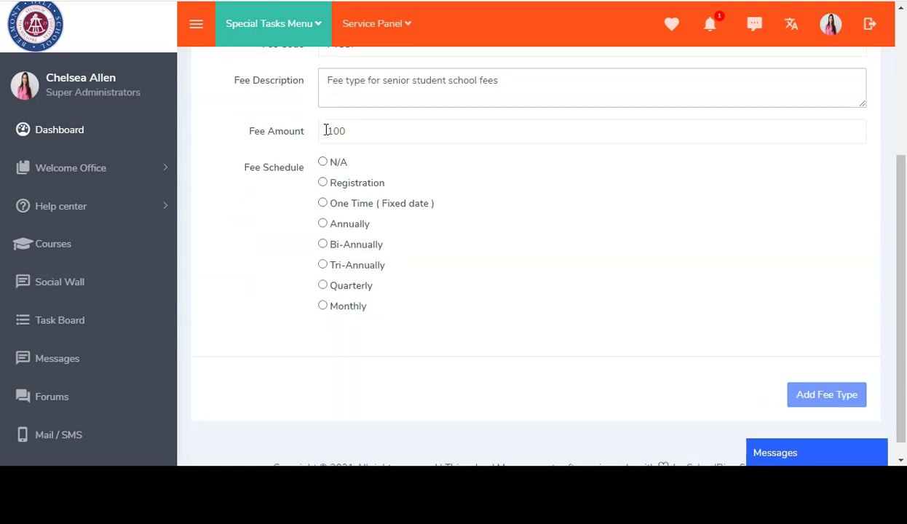
{"action": "scroll", "coordinate": [393, 215], "scroll_direction": "up", "scroll_amount": 1}
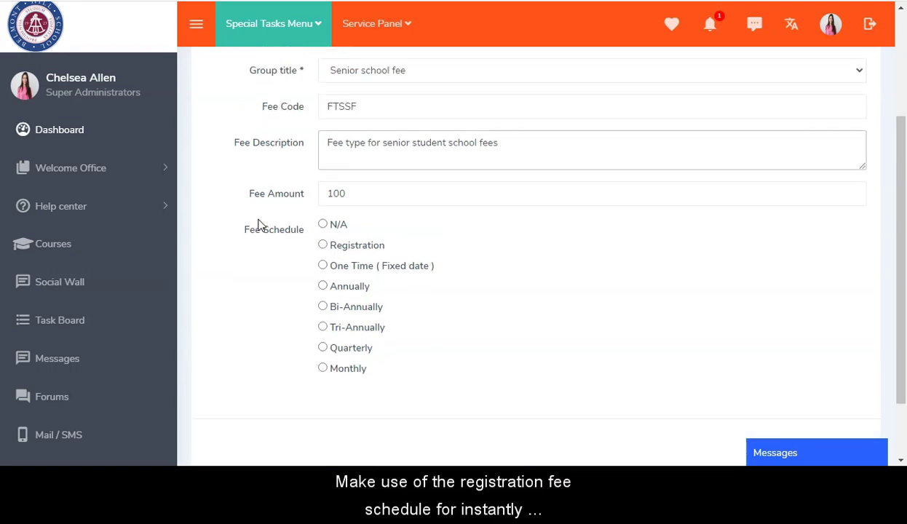
{"action": "left_click", "coordinate": [323, 246]}
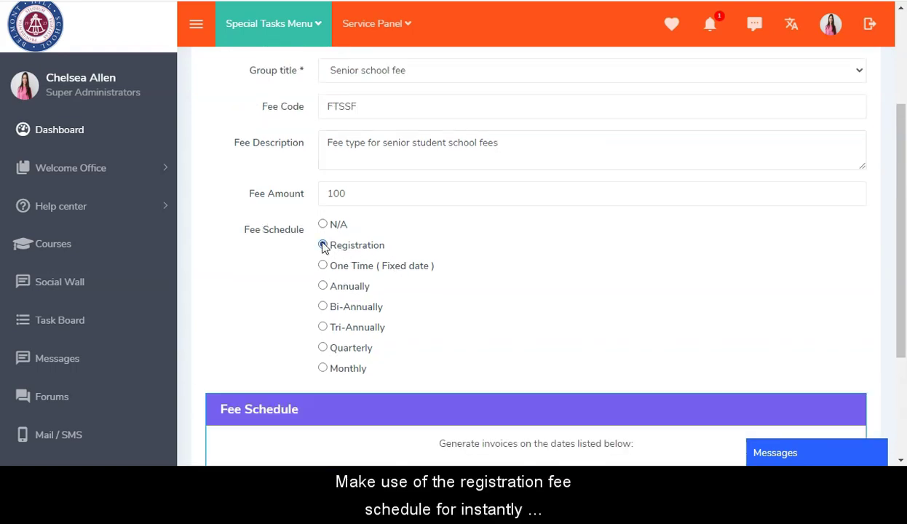
{"action": "scroll", "coordinate": [464, 275], "scroll_direction": "down", "scroll_amount": 2}
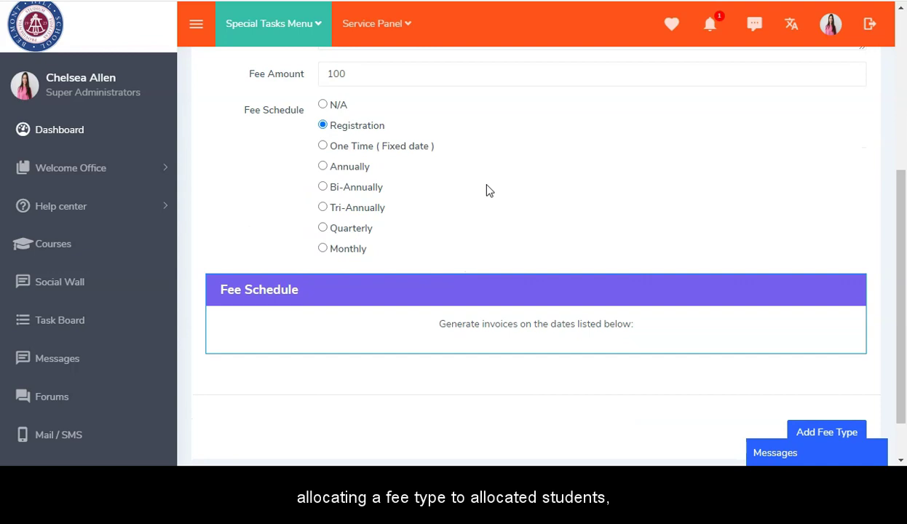
Step: Set the fee schedule to One Time (Fixed date) with fixed date 09/07/2021 and due date 11/07/2021
{"action": "scroll", "coordinate": [486, 190], "scroll_direction": "up", "scroll_amount": 1}
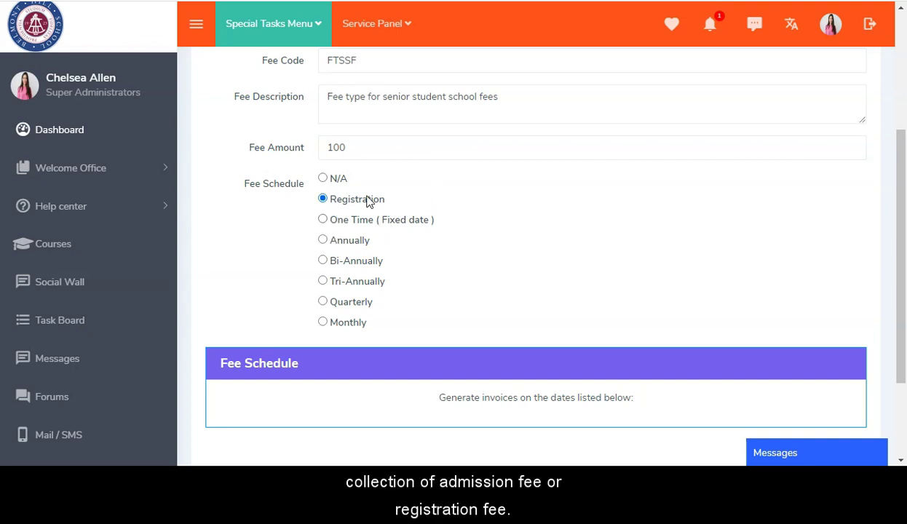
{"action": "left_click", "coordinate": [324, 222]}
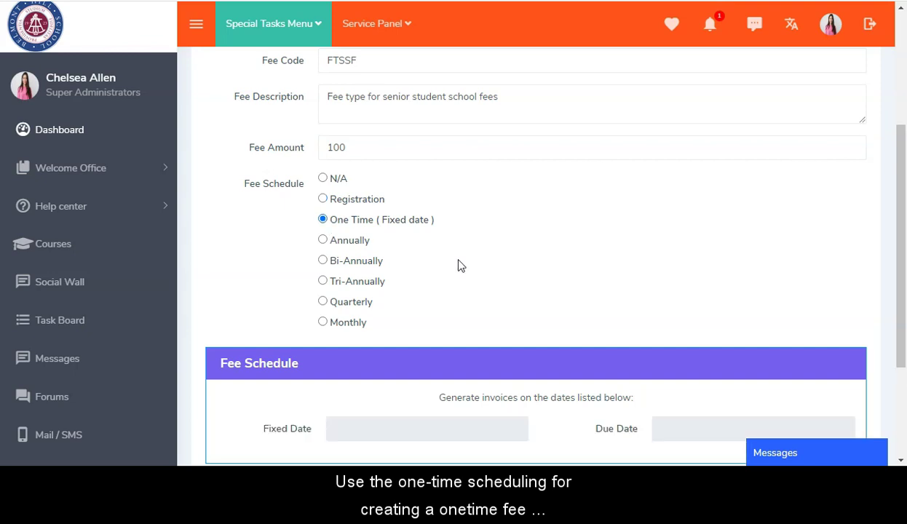
{"action": "scroll", "coordinate": [453, 266], "scroll_direction": "down", "scroll_amount": 2}
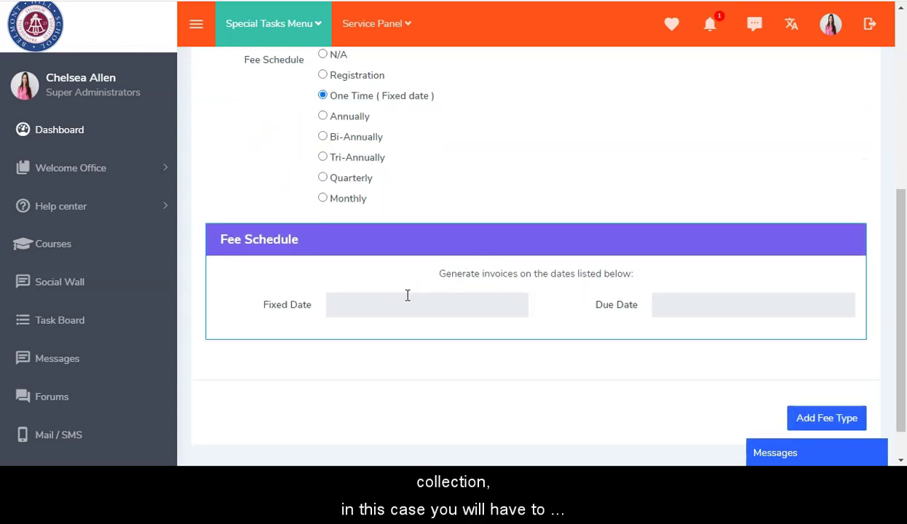
{"action": "left_click", "coordinate": [408, 295]}
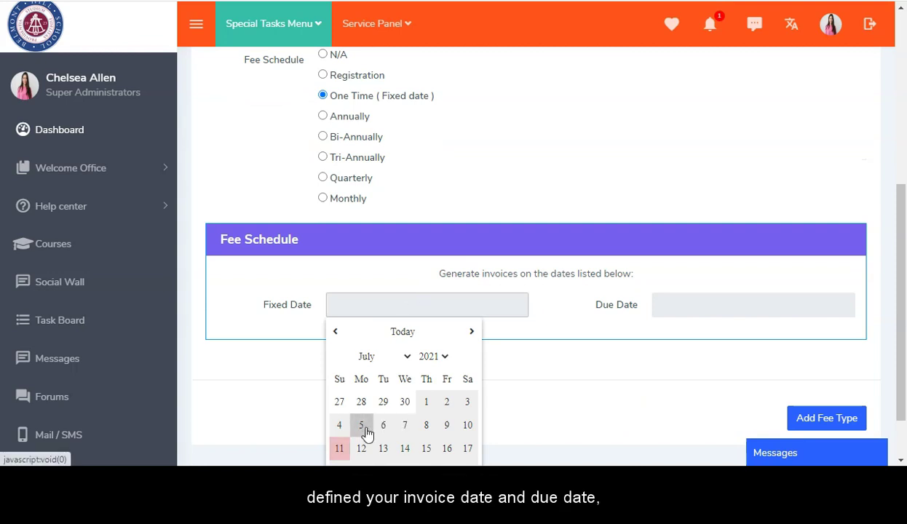
{"action": "left_click", "coordinate": [449, 422]}
{"action": "left_click", "coordinate": [699, 313]}
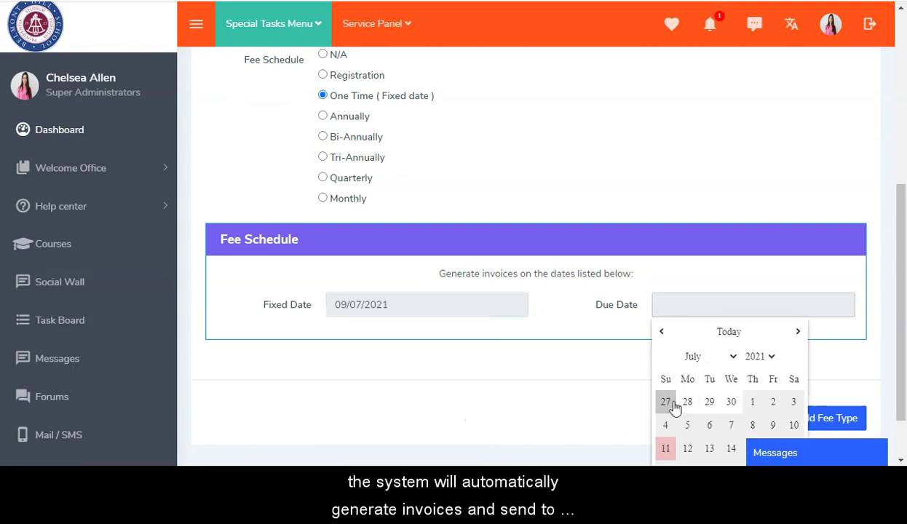
{"action": "left_click", "coordinate": [665, 448]}
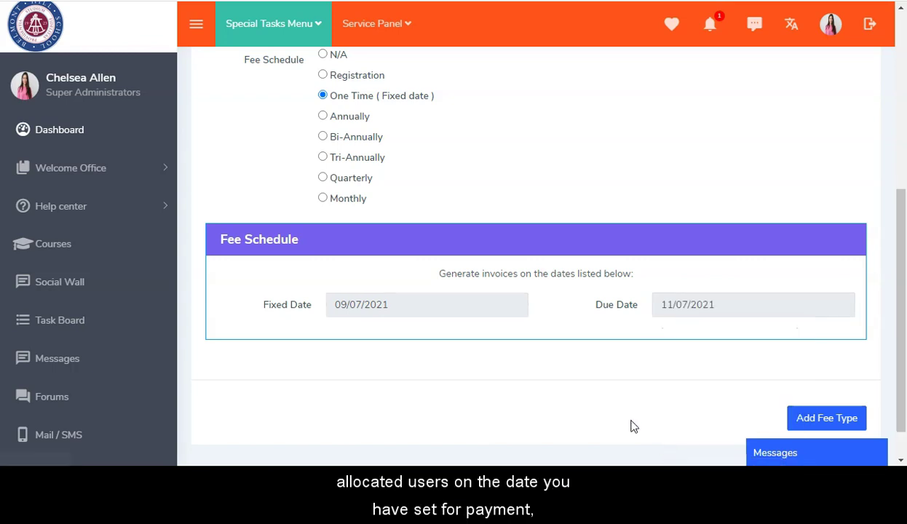
Step: Switch the fee schedule to Annually with both the first date and the due date set to 11/07/2021
{"action": "scroll", "coordinate": [581, 378], "scroll_direction": "down", "scroll_amount": 1}
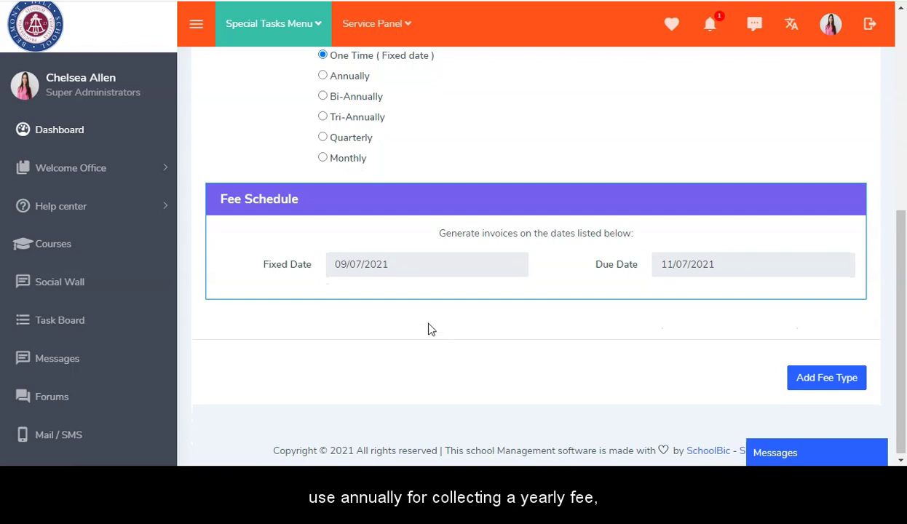
{"action": "scroll", "coordinate": [407, 218], "scroll_direction": "up", "scroll_amount": 1}
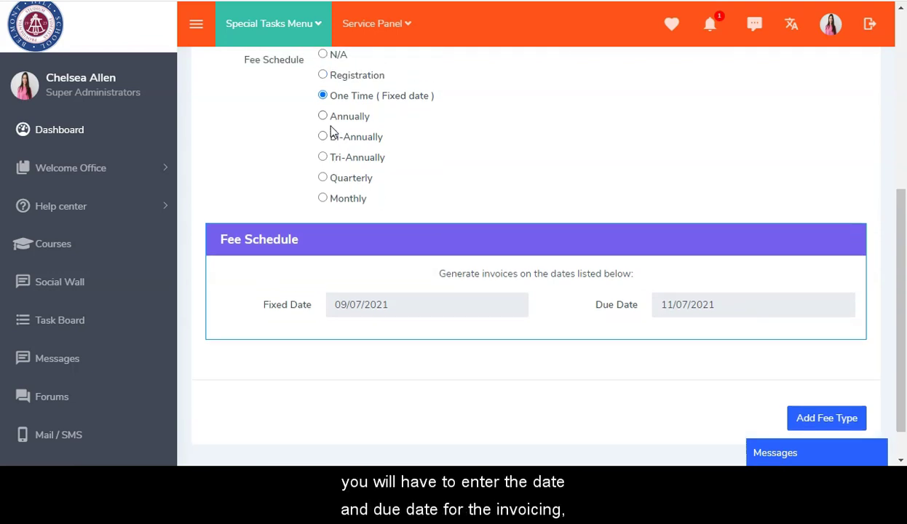
{"action": "left_click", "coordinate": [324, 116]}
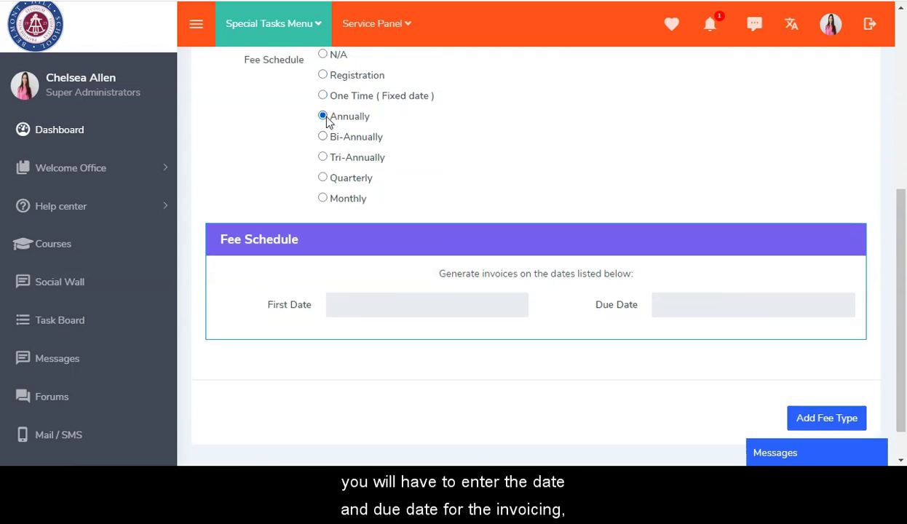
{"action": "left_click", "coordinate": [418, 310]}
{"action": "left_click", "coordinate": [339, 449]}
{"action": "left_click", "coordinate": [729, 304]}
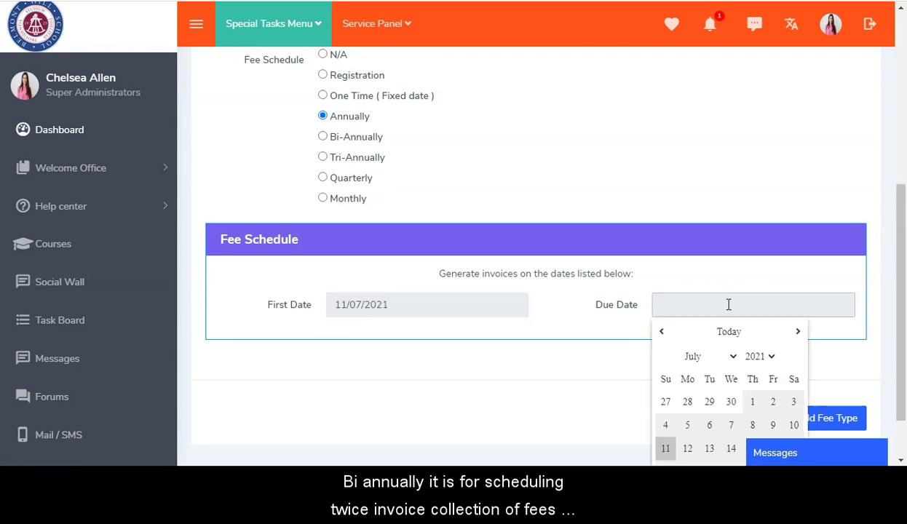
{"action": "left_click", "coordinate": [664, 449]}
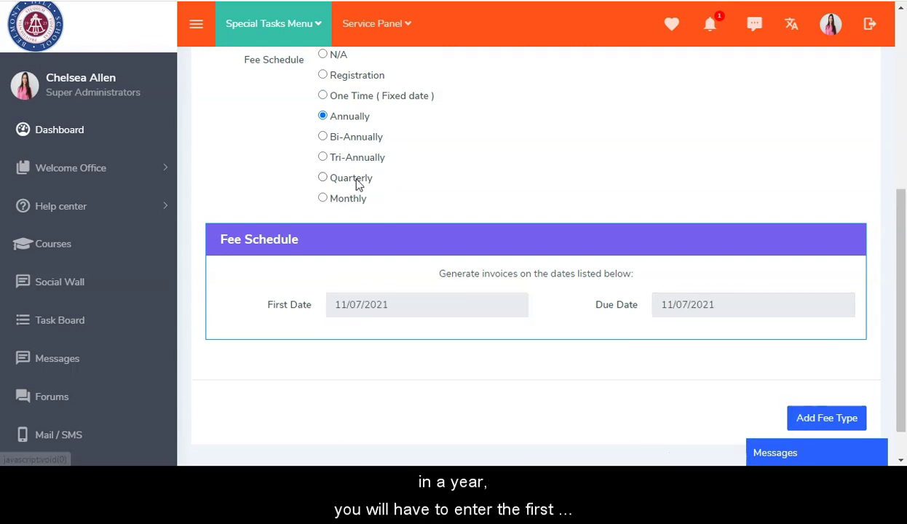
Step: Switch the fee schedule to Bi-Annually with dates 11/07/2021 and 11/09/2021, due 12/07/2021 and 12/08/2021 respectively
{"action": "left_click", "coordinate": [324, 137]}
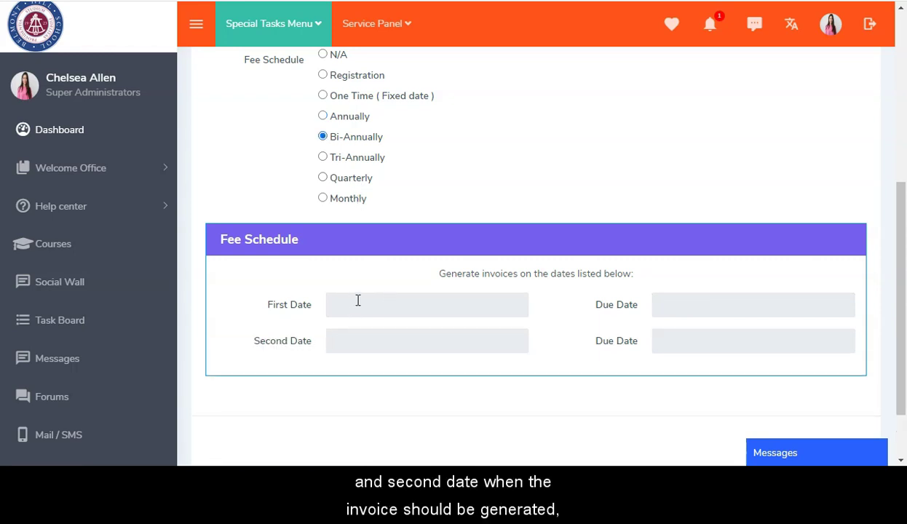
{"action": "left_click", "coordinate": [385, 304]}
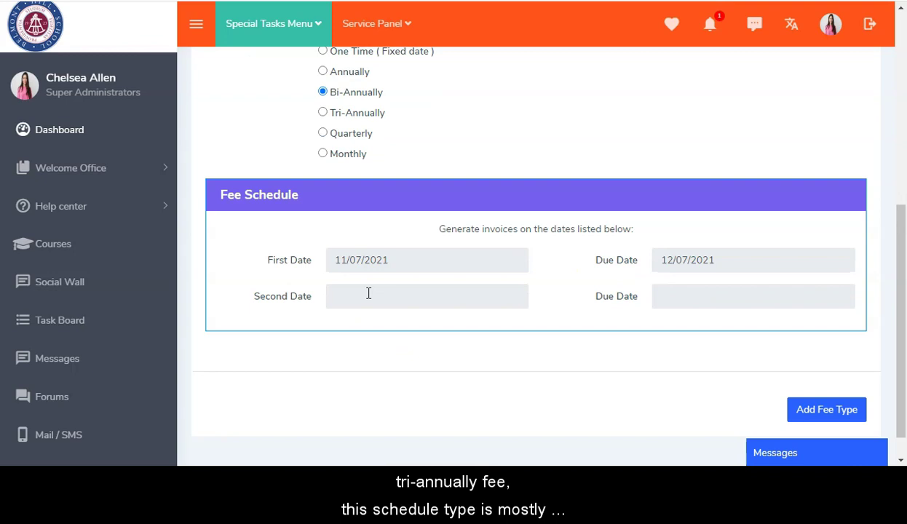
{"action": "left_click", "coordinate": [369, 295]}
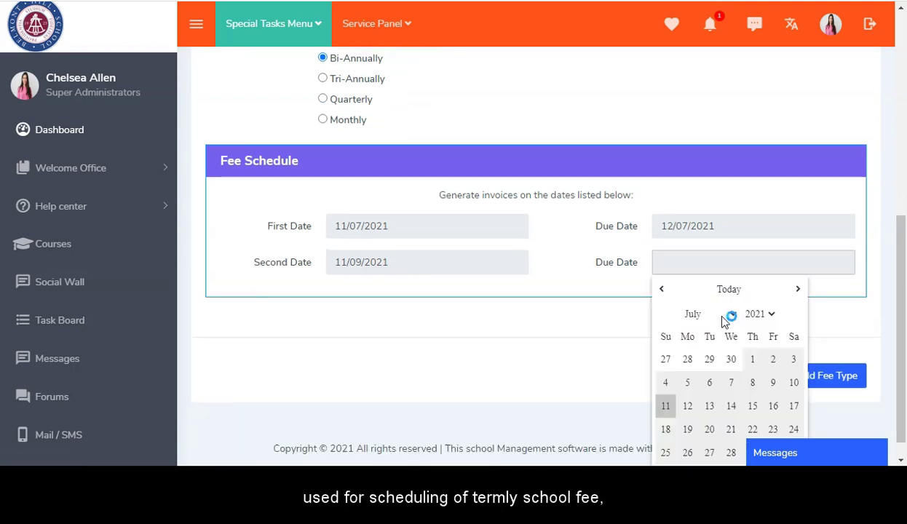
{"action": "left_click", "coordinate": [724, 317]}
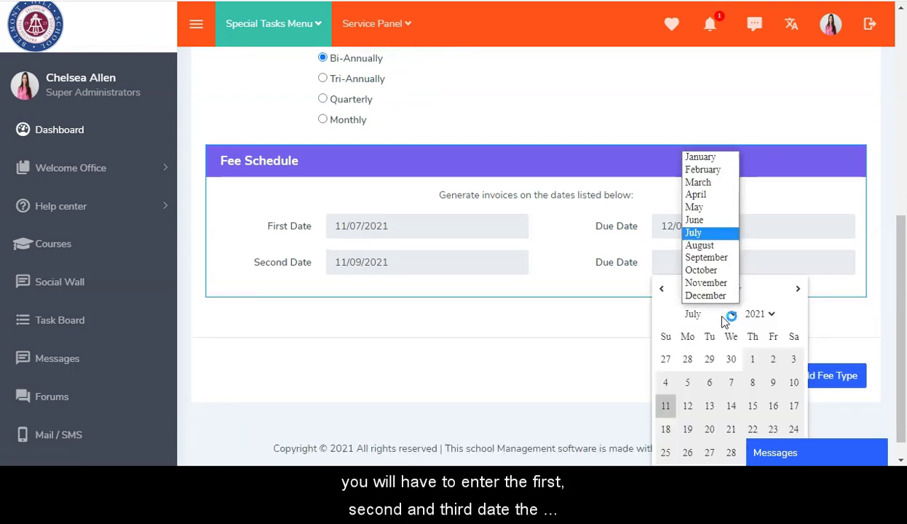
{"action": "left_click", "coordinate": [718, 251]}
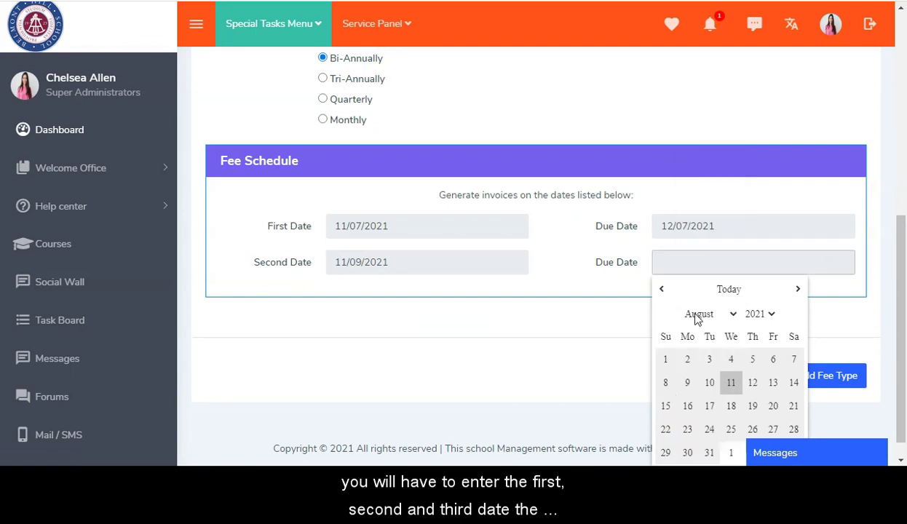
{"action": "left_click", "coordinate": [752, 382]}
{"action": "scroll", "coordinate": [466, 340], "scroll_direction": "up", "scroll_amount": 1}
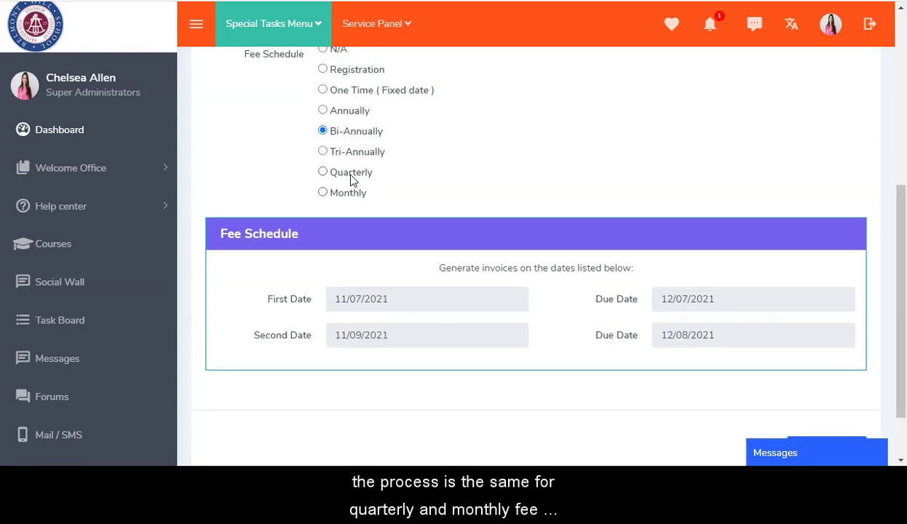
Step: Examine the invoice date fields offered by the Tri-Annually, Quarterly and Monthly fee schedules
{"action": "left_click", "coordinate": [323, 151]}
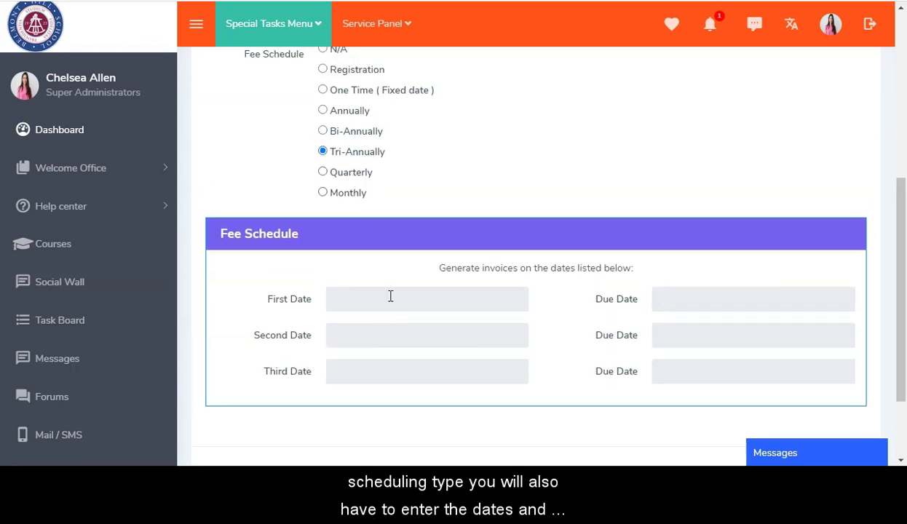
{"action": "left_click", "coordinate": [323, 173]}
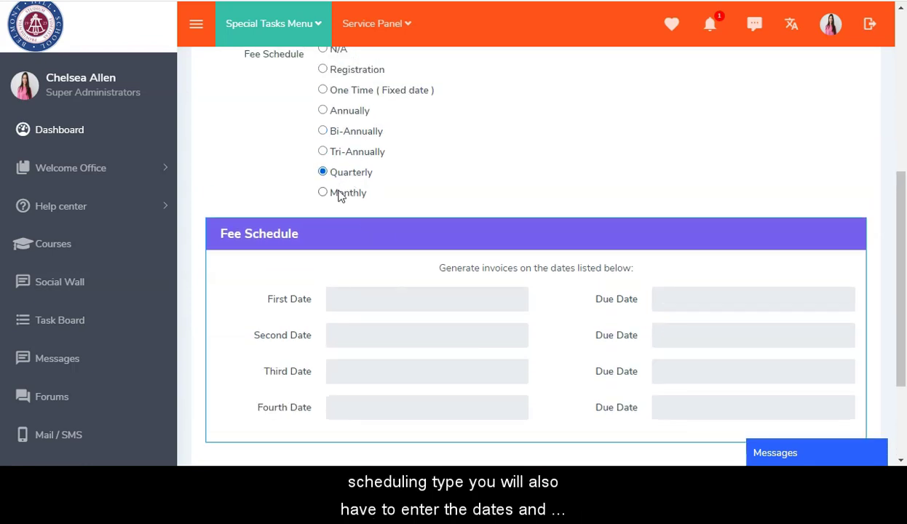
{"action": "left_click", "coordinate": [323, 193]}
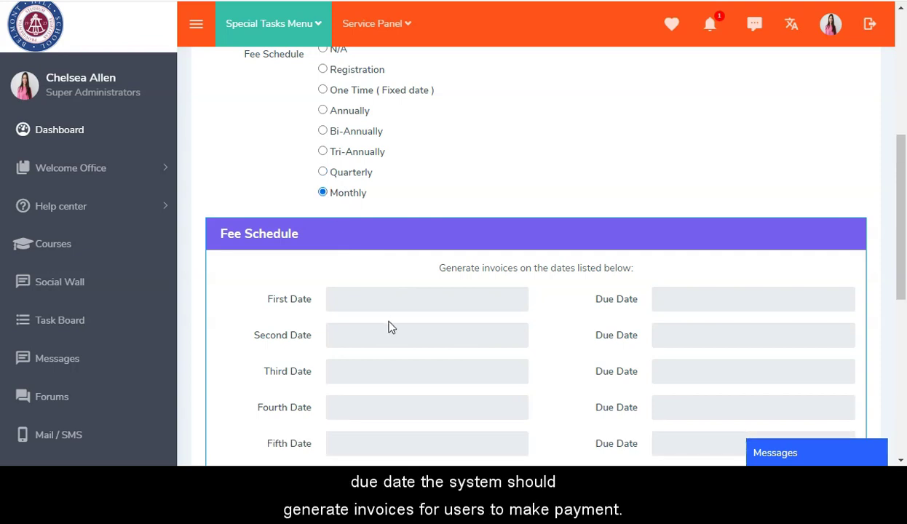
{"action": "scroll", "coordinate": [389, 327], "scroll_direction": "down", "scroll_amount": 5}
{"action": "scroll", "coordinate": [390, 328], "scroll_direction": "up", "scroll_amount": 4}
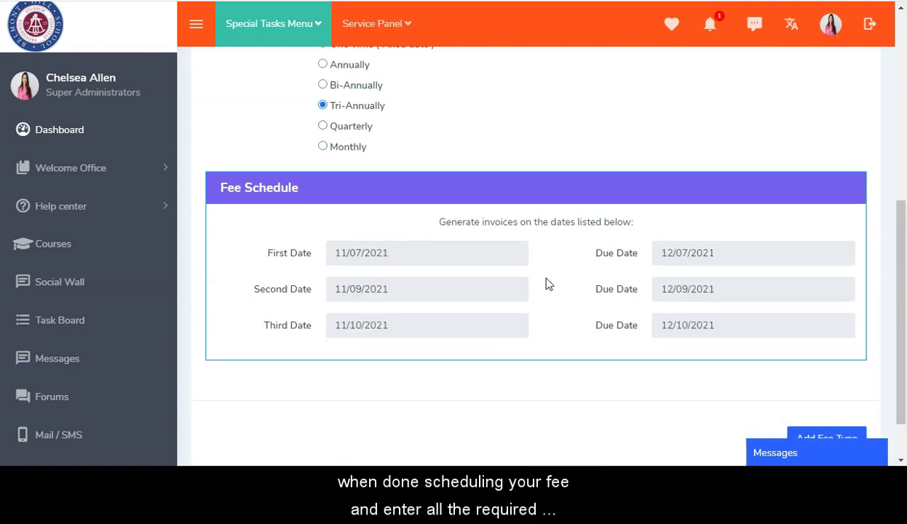
Step: Review the Senior school fee type's details and Tri-Annually schedule dates, and add the fee type
{"action": "scroll", "coordinate": [548, 281], "scroll_direction": "up", "scroll_amount": 5}
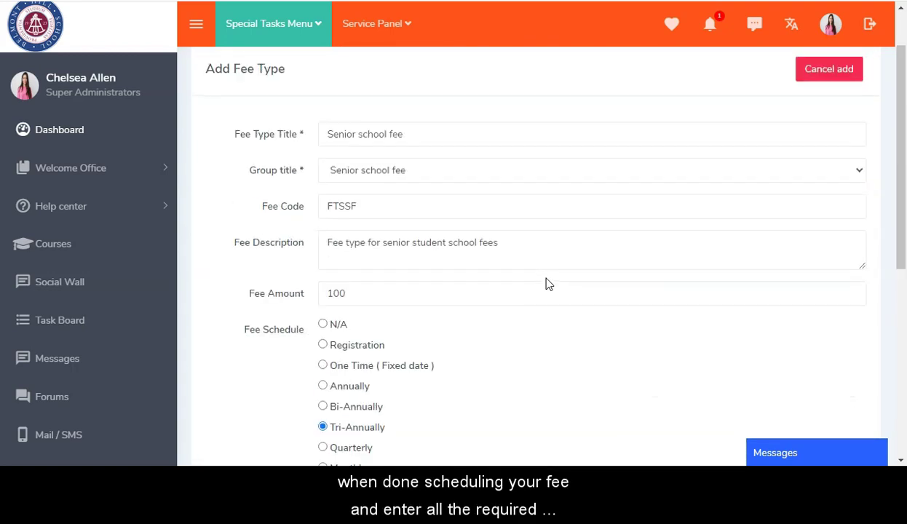
{"action": "scroll", "coordinate": [547, 280], "scroll_direction": "down", "scroll_amount": 4}
{"action": "scroll", "coordinate": [548, 284], "scroll_direction": "down", "scroll_amount": 2}
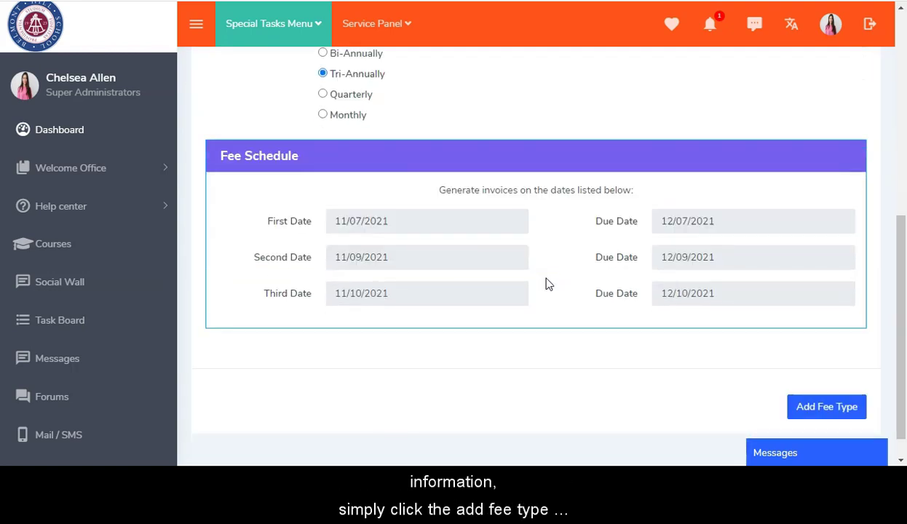
{"action": "left_click", "coordinate": [827, 408]}
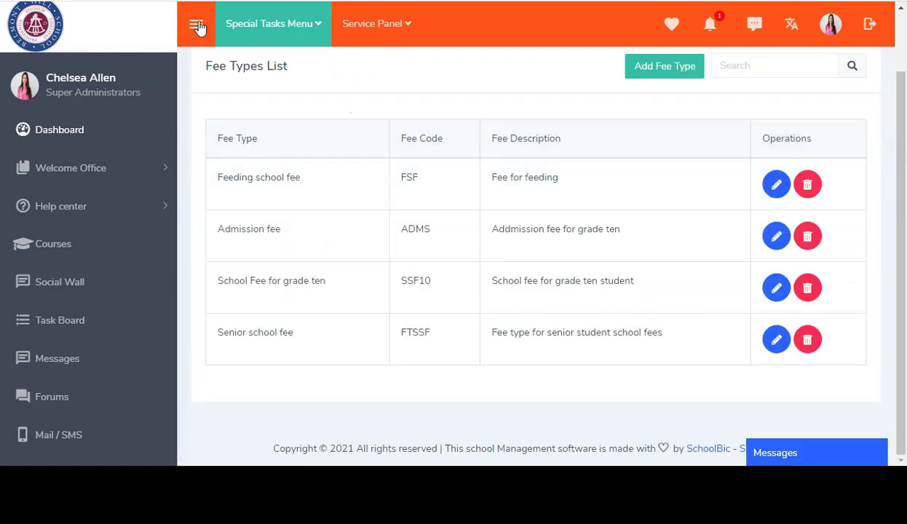
Step: Go to Fee Allocation among the special tasks and start a new fee allocation
{"action": "left_click", "coordinate": [317, 38]}
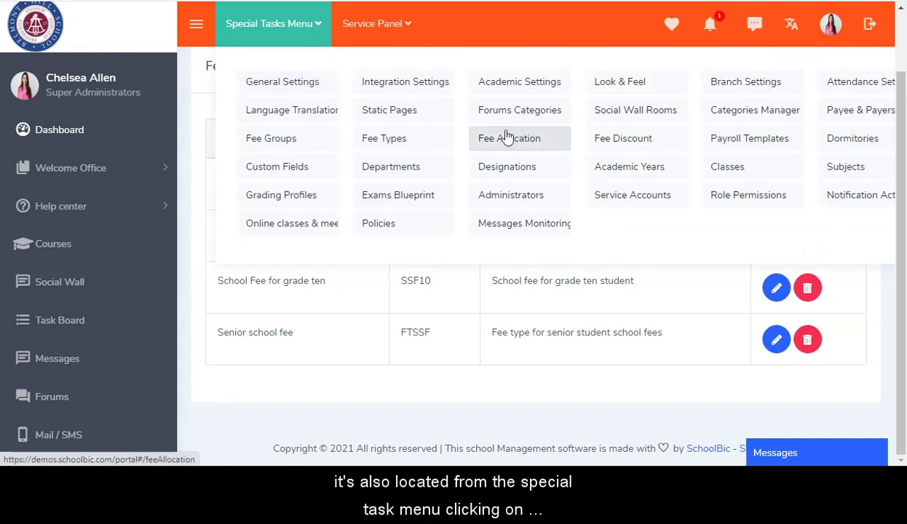
{"action": "left_click", "coordinate": [514, 144]}
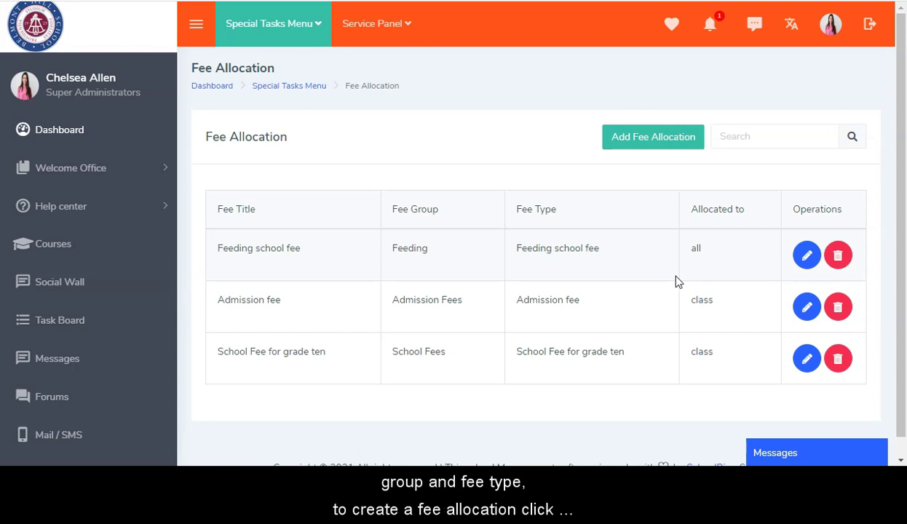
{"action": "left_click", "coordinate": [634, 136]}
Step: Title the allocation "Senior school fee" and choose Senior school fee as both its fee group and fee type
{"action": "left_click", "coordinate": [376, 214]}
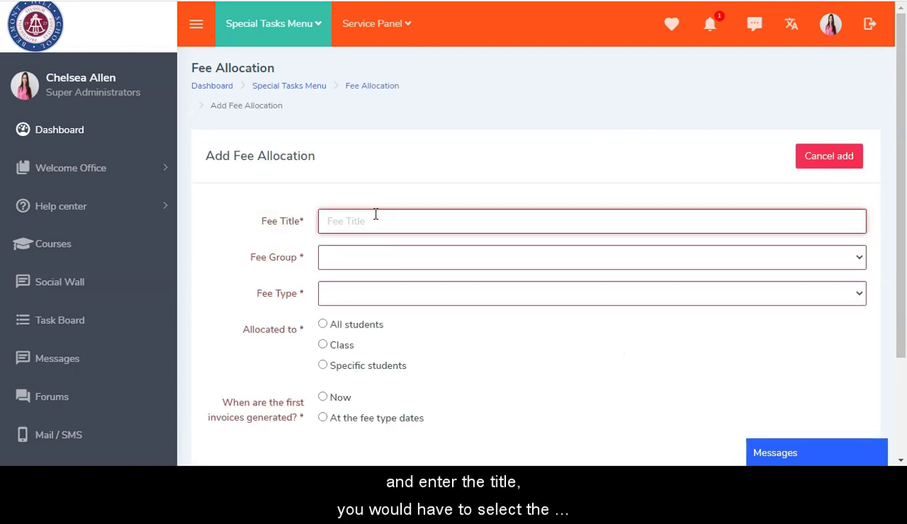
{"action": "type", "text": "Senior school fee"}
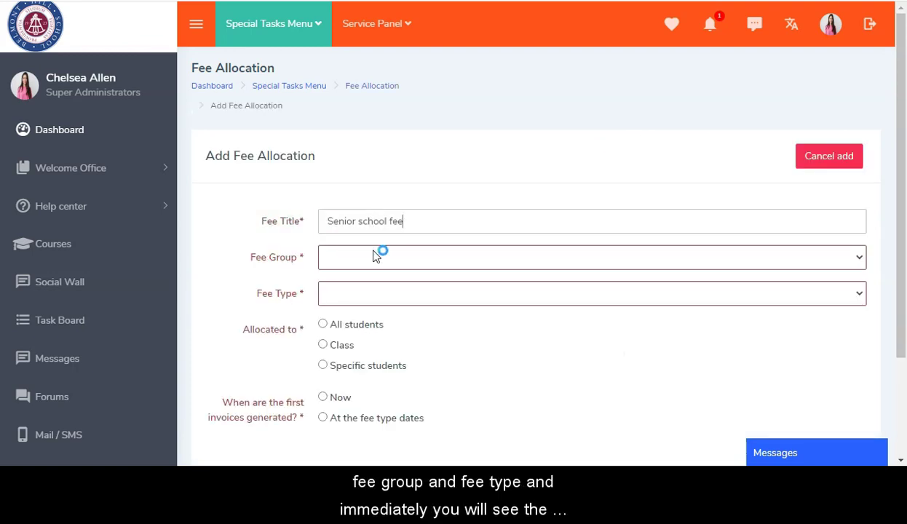
{"action": "left_click", "coordinate": [486, 255]}
{"action": "left_click", "coordinate": [486, 255]}
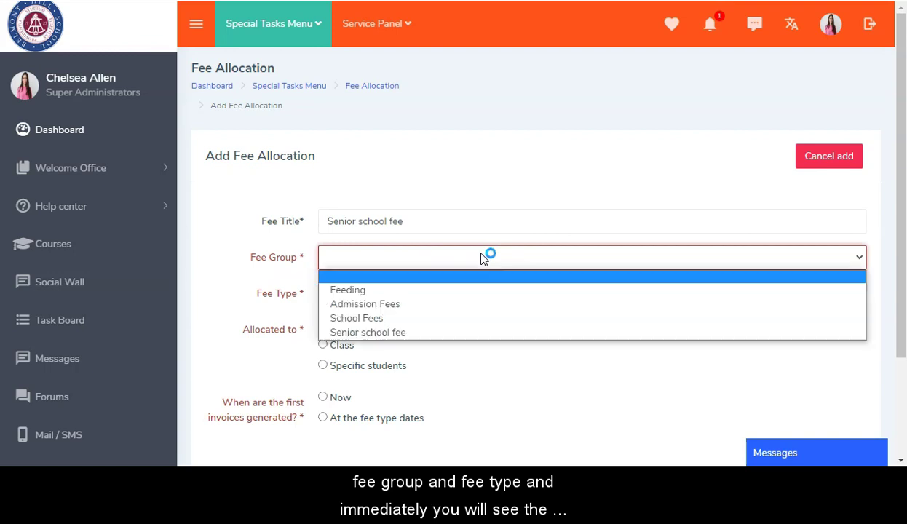
{"action": "left_click", "coordinate": [393, 331]}
{"action": "left_click", "coordinate": [399, 304]}
{"action": "left_click", "coordinate": [397, 326]}
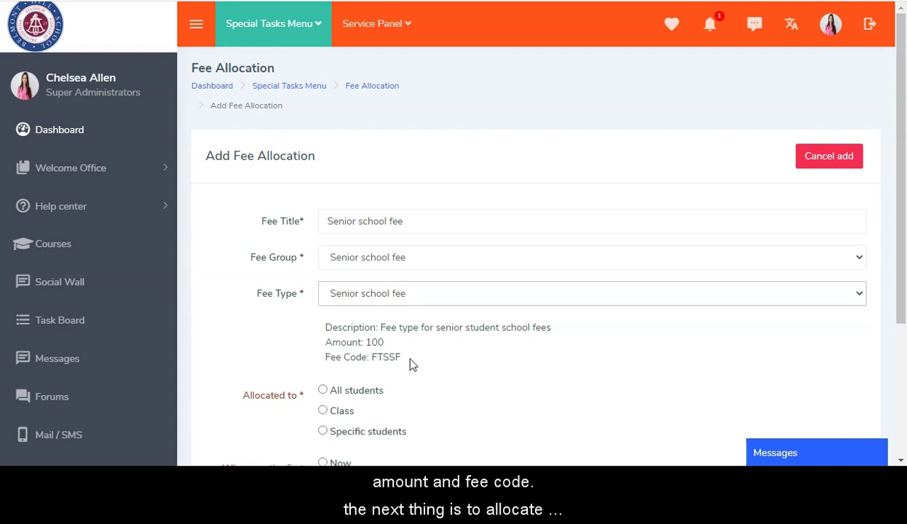
Step: Try allocating the fee to all students, and instead to section D of the Grade nine class
{"action": "scroll", "coordinate": [413, 364], "scroll_direction": "down", "scroll_amount": 2}
{"action": "scroll", "coordinate": [410, 360], "scroll_direction": "down", "scroll_amount": 2}
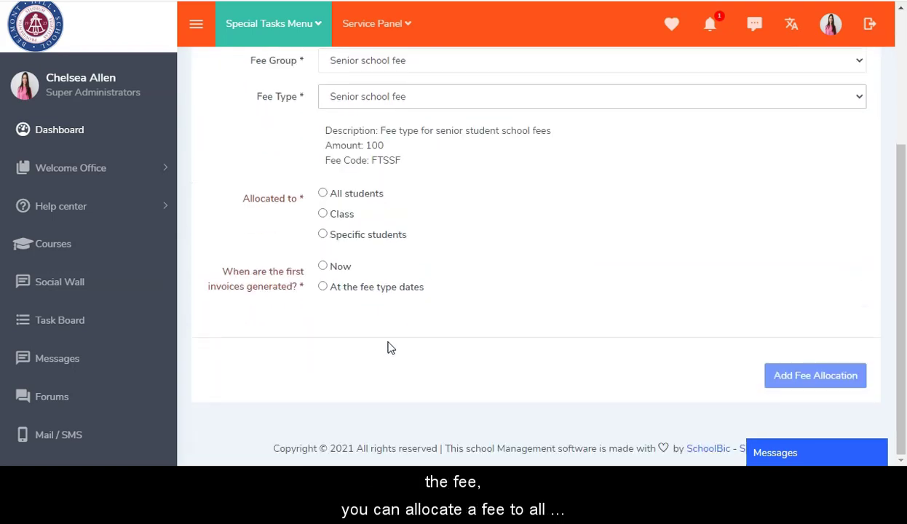
{"action": "left_click", "coordinate": [324, 194]}
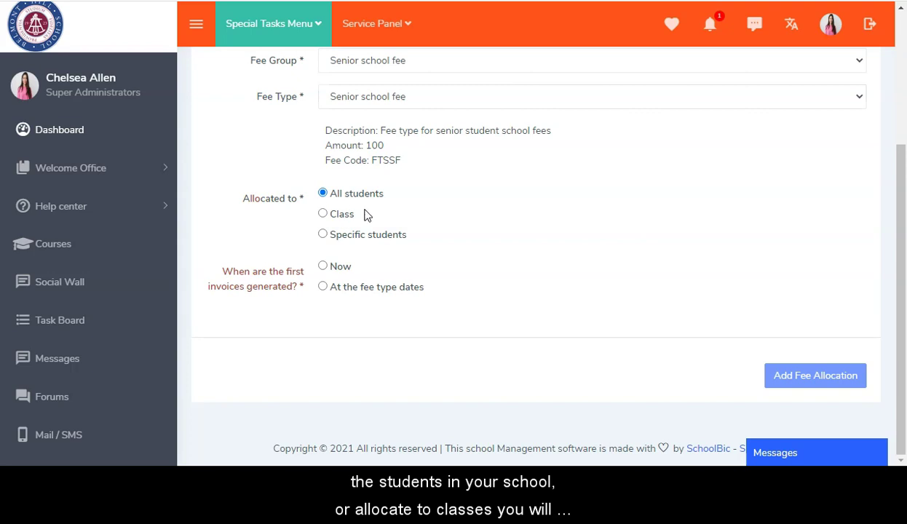
{"action": "left_click", "coordinate": [324, 218]}
{"action": "left_click", "coordinate": [450, 320]}
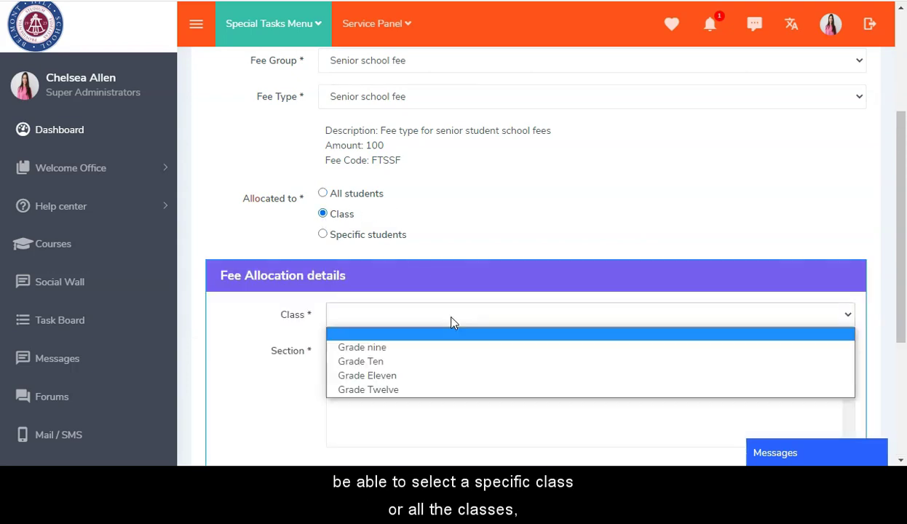
{"action": "left_click", "coordinate": [405, 347]}
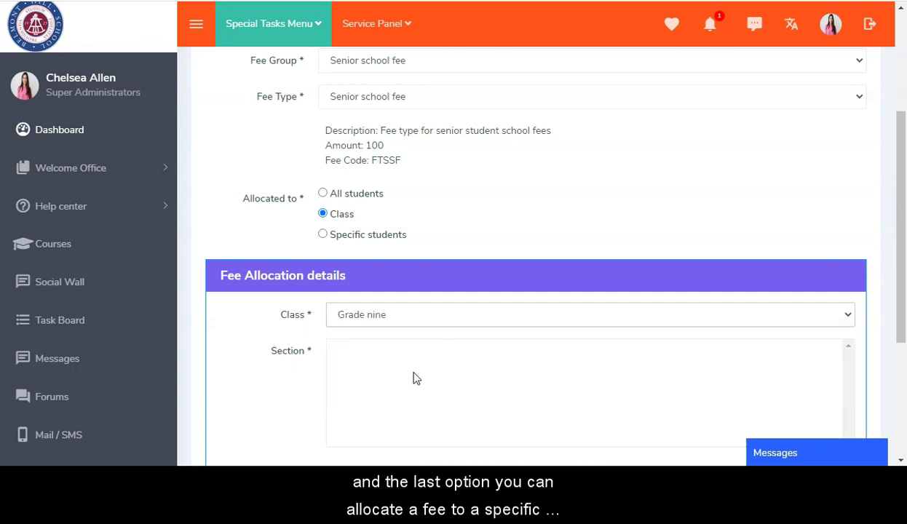
{"action": "scroll", "coordinate": [416, 378], "scroll_direction": "down", "scroll_amount": 3}
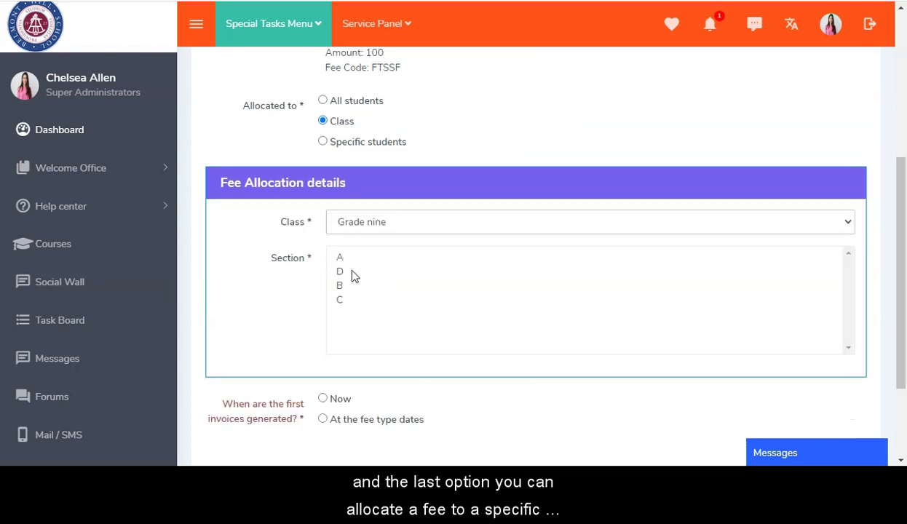
{"action": "left_click", "coordinate": [352, 273]}
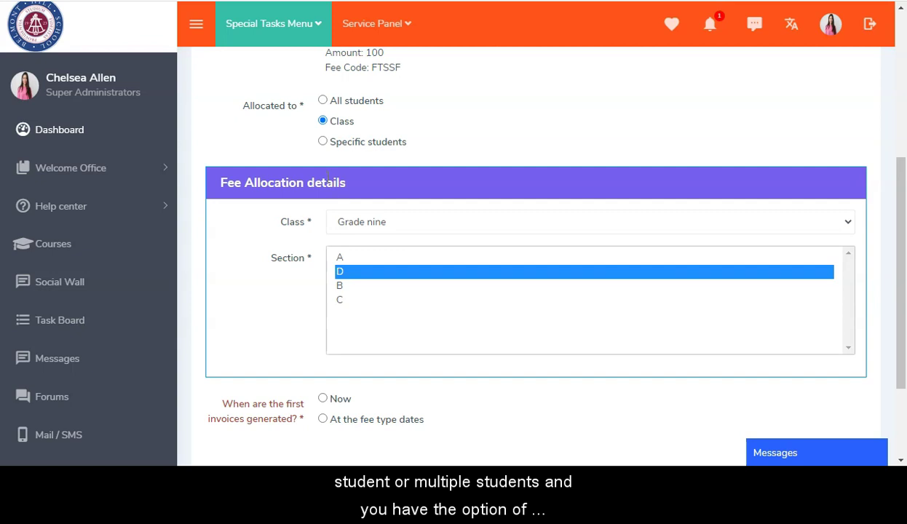
Step: Try the Specific students allocation and look at its student search dialog
{"action": "left_click", "coordinate": [322, 143]}
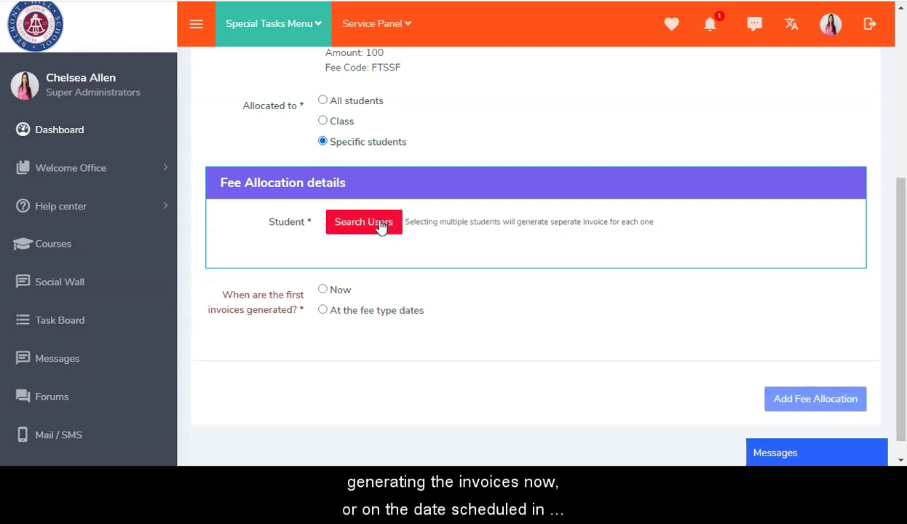
{"action": "left_click", "coordinate": [379, 226]}
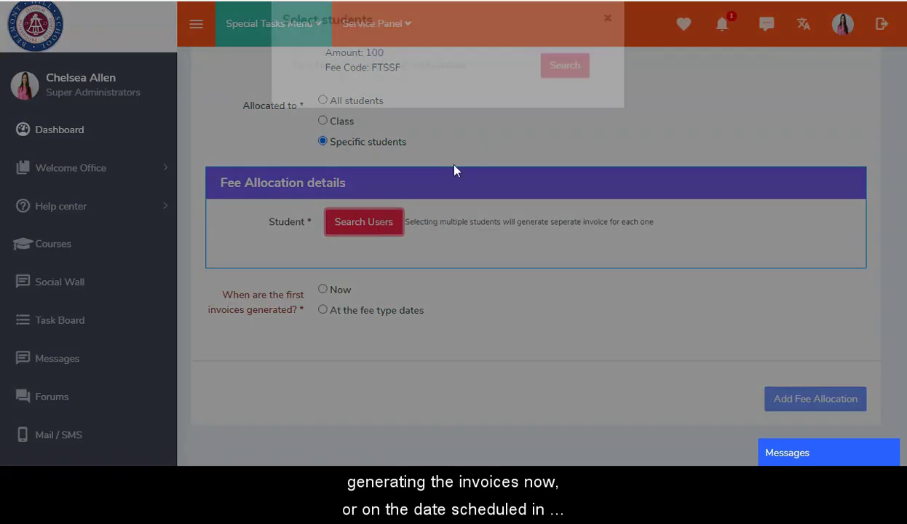
{"action": "left_click", "coordinate": [618, 44]}
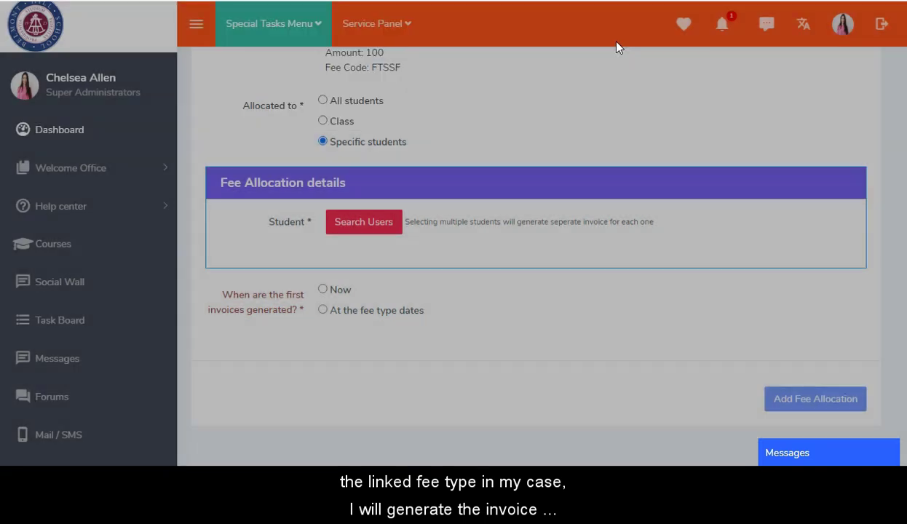
Step: Allocate the fee to all students with the first invoices generated now, and add the fee allocation
{"action": "left_click", "coordinate": [325, 291]}
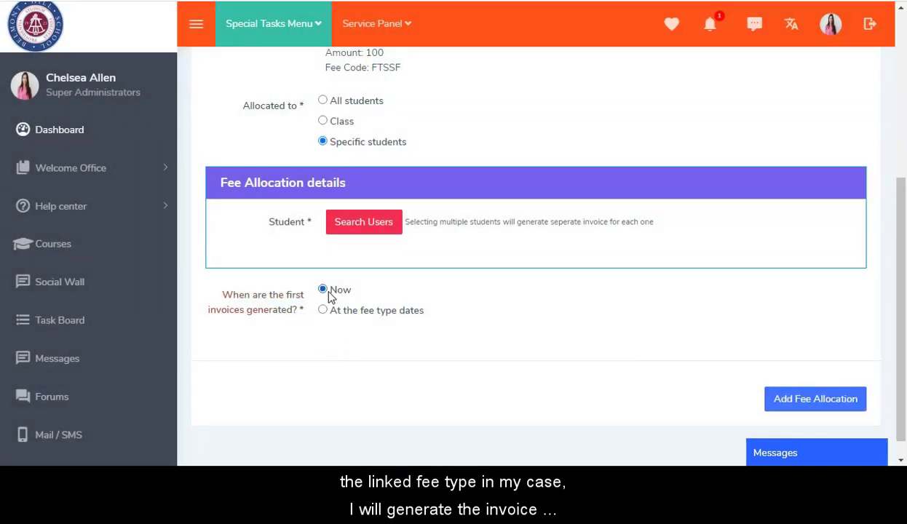
{"action": "left_click", "coordinate": [324, 312]}
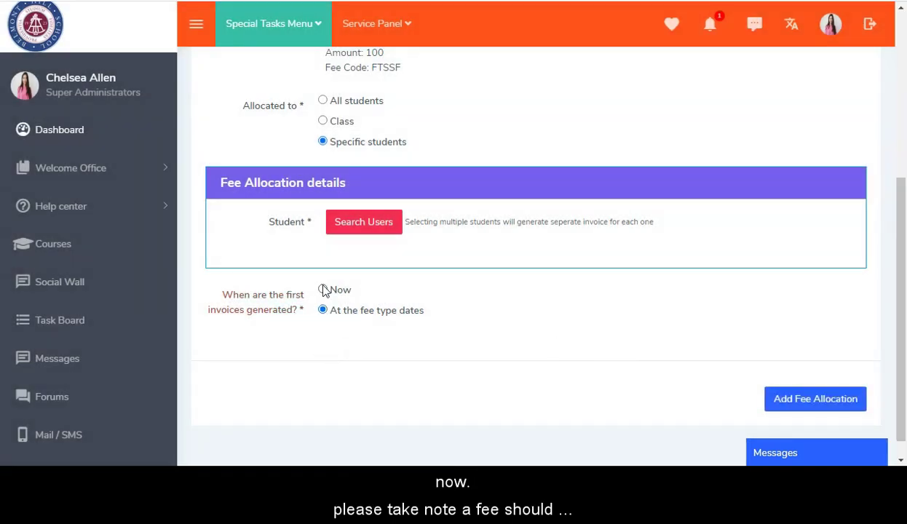
{"action": "left_click", "coordinate": [323, 290]}
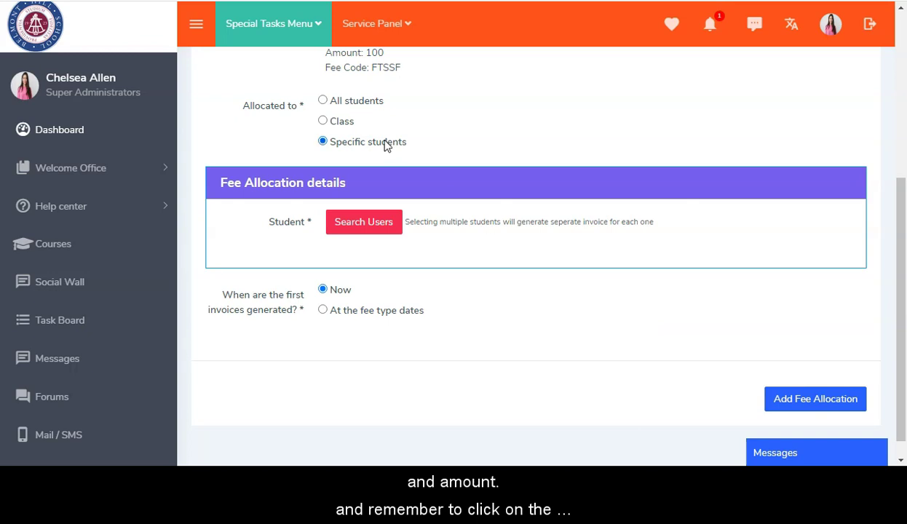
{"action": "left_click", "coordinate": [322, 100]}
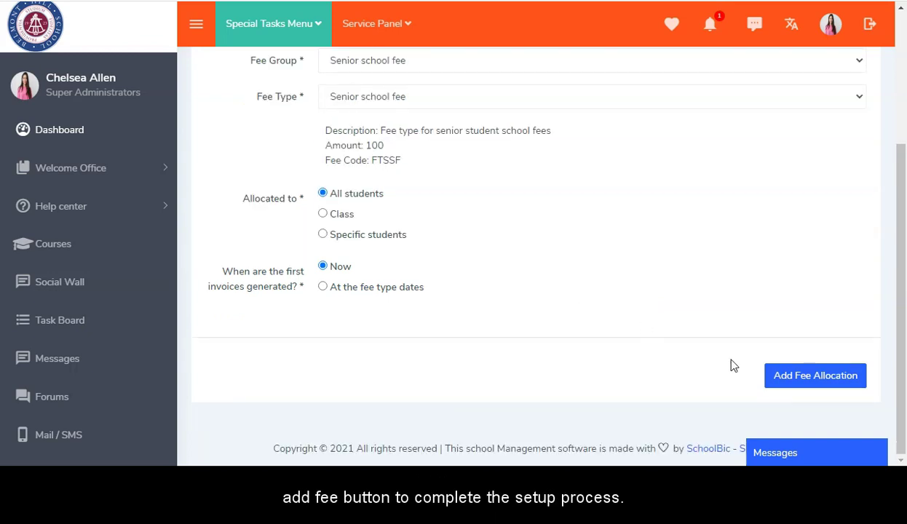
{"action": "left_click", "coordinate": [809, 379]}
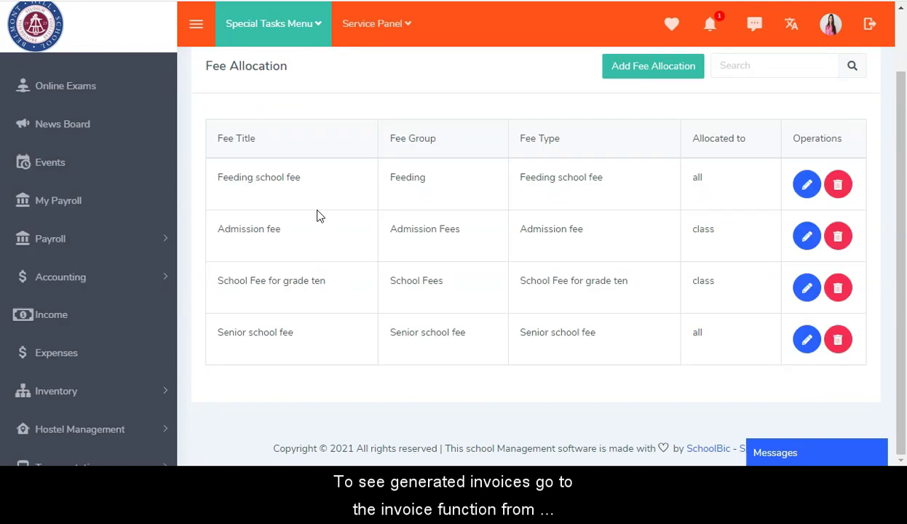
Step: Open the accounting module's Invoices list to view the generated invoices
{"action": "left_click", "coordinate": [166, 280]}
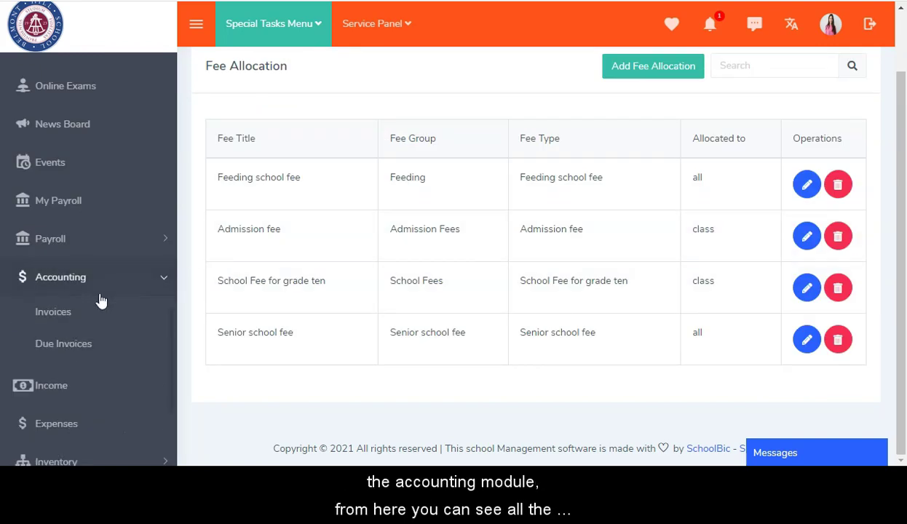
{"action": "left_click", "coordinate": [42, 320]}
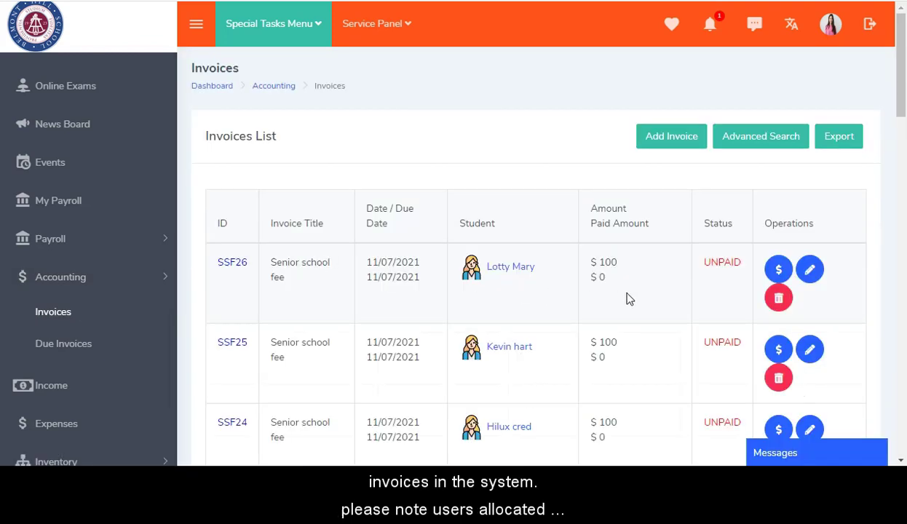
Step: Look through the invoices list, checking each student's invoice date, due date, amount, paid amount and payment status
{"action": "scroll", "coordinate": [630, 300], "scroll_direction": "down", "scroll_amount": 10}
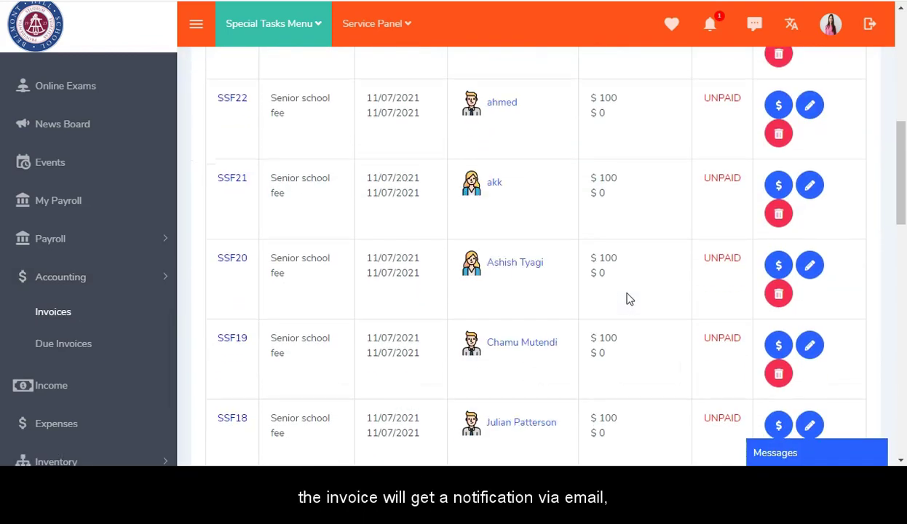
{"action": "scroll", "coordinate": [630, 299], "scroll_direction": "down", "scroll_amount": 5}
{"action": "scroll", "coordinate": [630, 299], "scroll_direction": "up", "scroll_amount": 12}
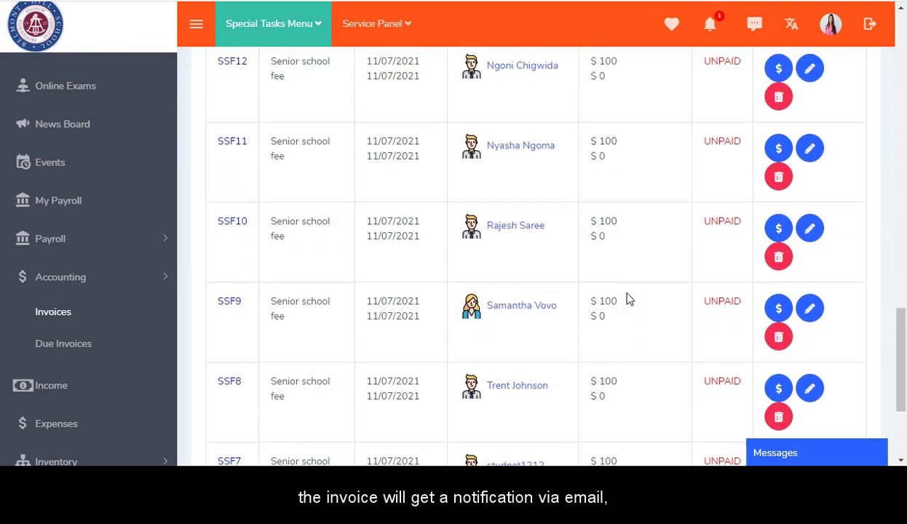
{"action": "scroll", "coordinate": [630, 299], "scroll_direction": "up", "scroll_amount": 5}
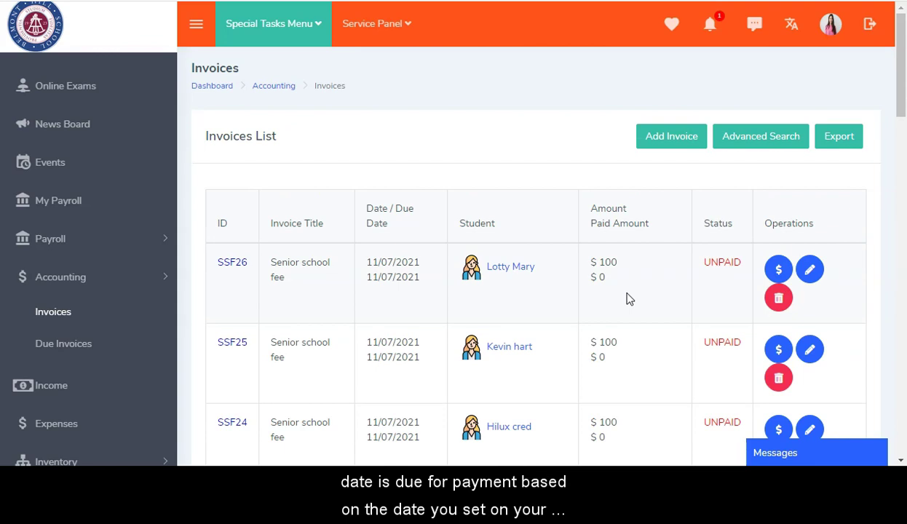
{"action": "scroll", "coordinate": [630, 299], "scroll_direction": "down", "scroll_amount": 10}
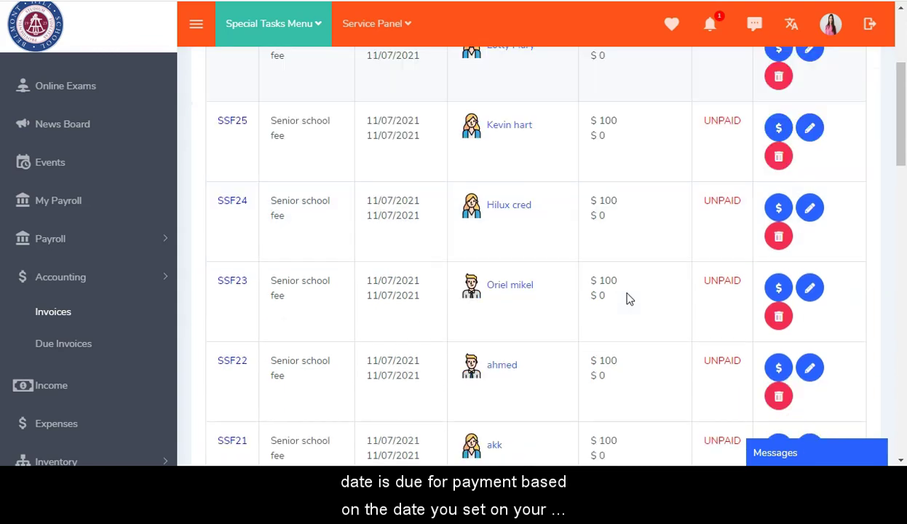
{"action": "scroll", "coordinate": [630, 299], "scroll_direction": "down", "scroll_amount": 8}
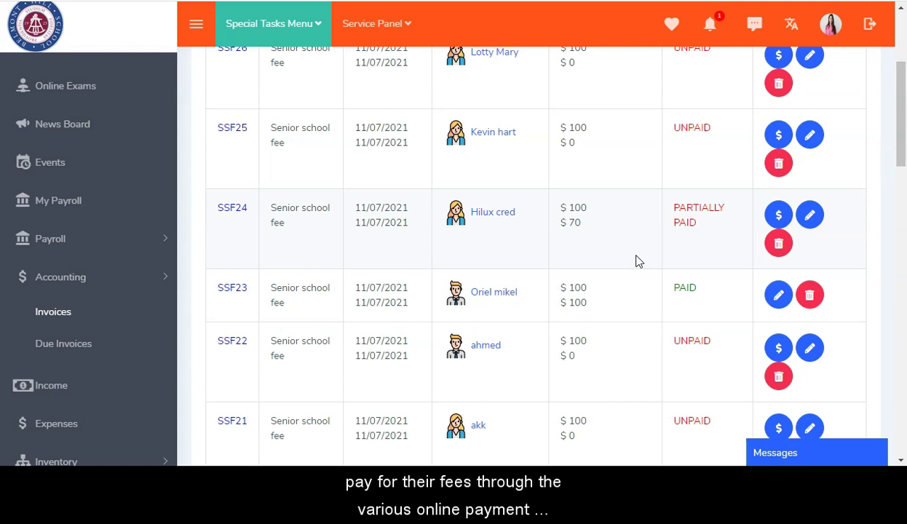
{"action": "scroll", "coordinate": [628, 248], "scroll_direction": "up", "scroll_amount": 3}
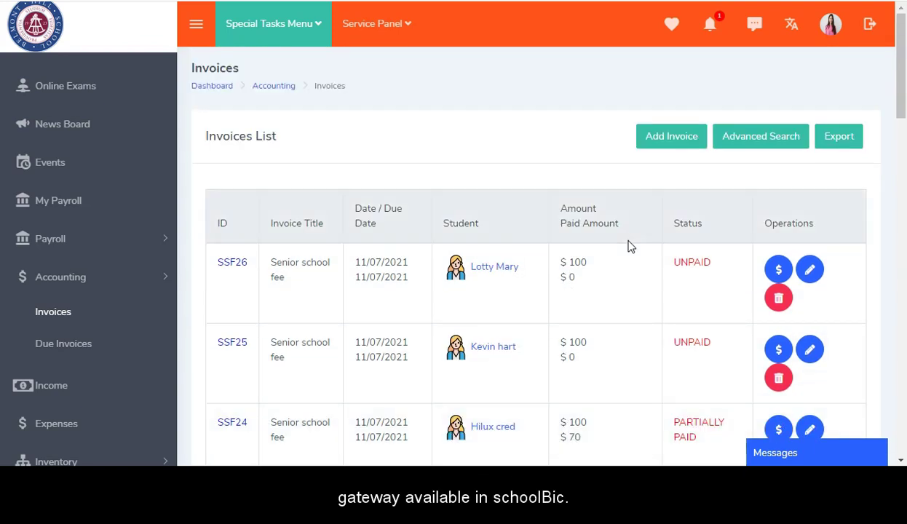
{"action": "scroll", "coordinate": [631, 246], "scroll_direction": "down", "scroll_amount": 5}
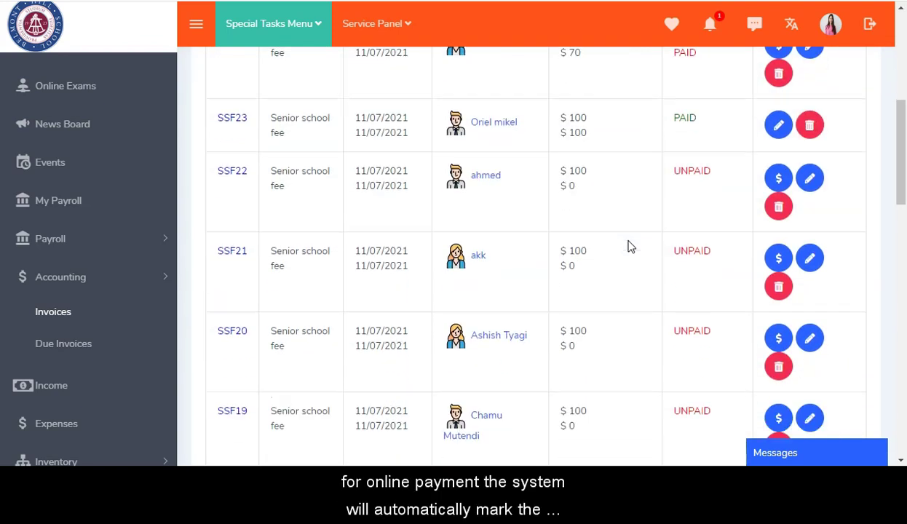
{"action": "scroll", "coordinate": [631, 246], "scroll_direction": "down", "scroll_amount": 2}
{"action": "scroll", "coordinate": [631, 246], "scroll_direction": "up", "scroll_amount": 6}
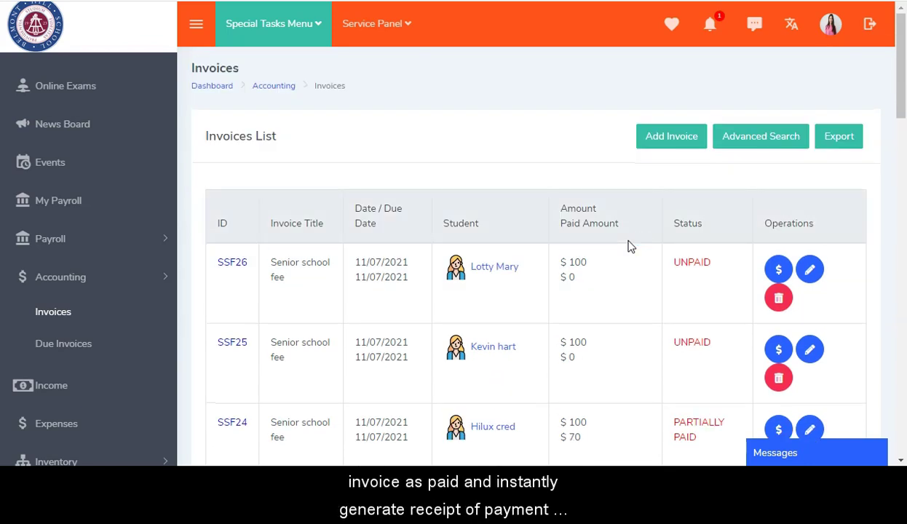
{"action": "left_click", "coordinate": [631, 246]}
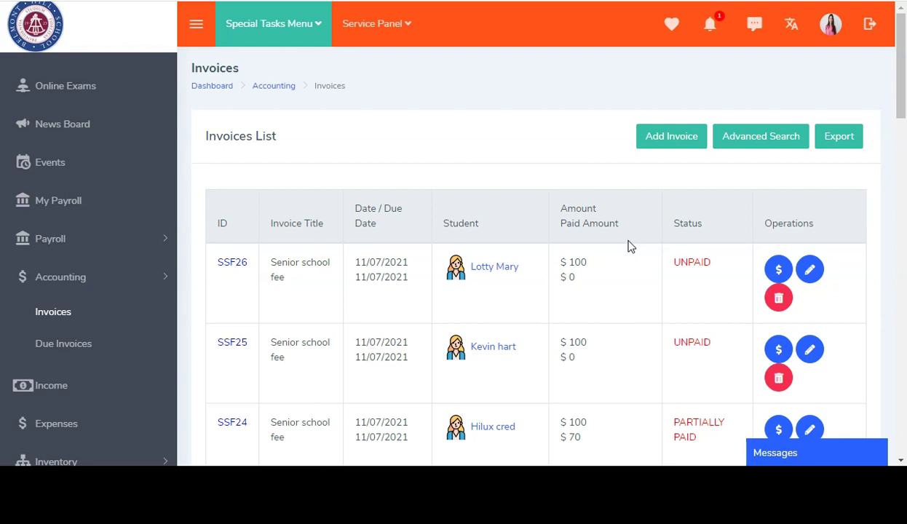
{"action": "scroll", "coordinate": [631, 248], "scroll_direction": "down", "scroll_amount": 1}
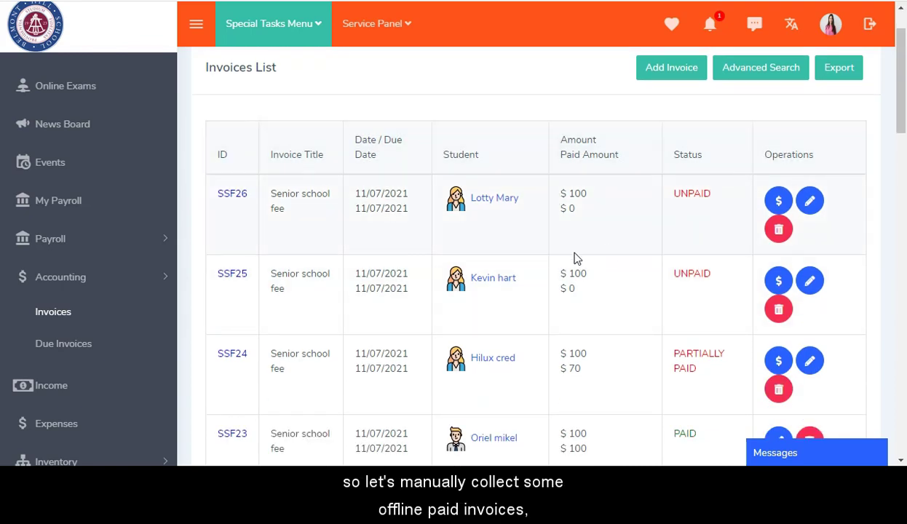
{"action": "scroll", "coordinate": [575, 255], "scroll_direction": "down", "scroll_amount": 7}
{"action": "scroll", "coordinate": [576, 253], "scroll_direction": "down", "scroll_amount": 12}
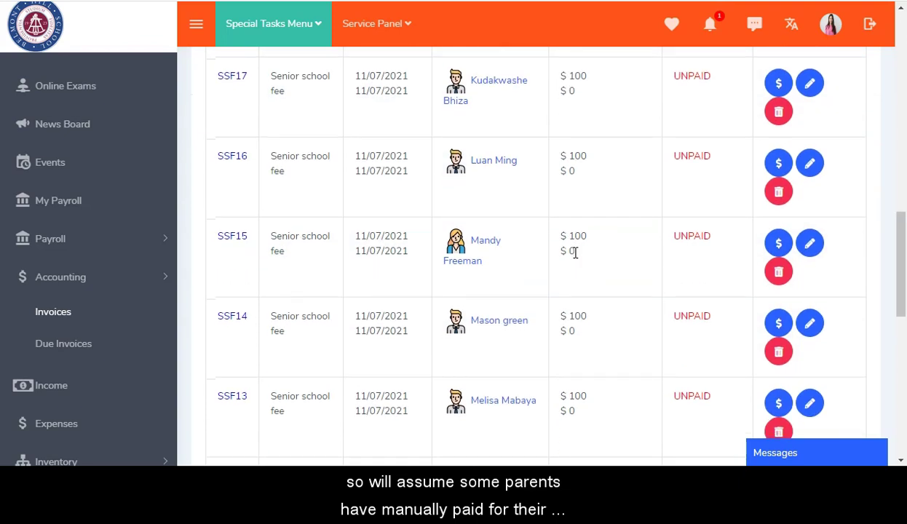
{"action": "scroll", "coordinate": [575, 253], "scroll_direction": "up", "scroll_amount": 20}
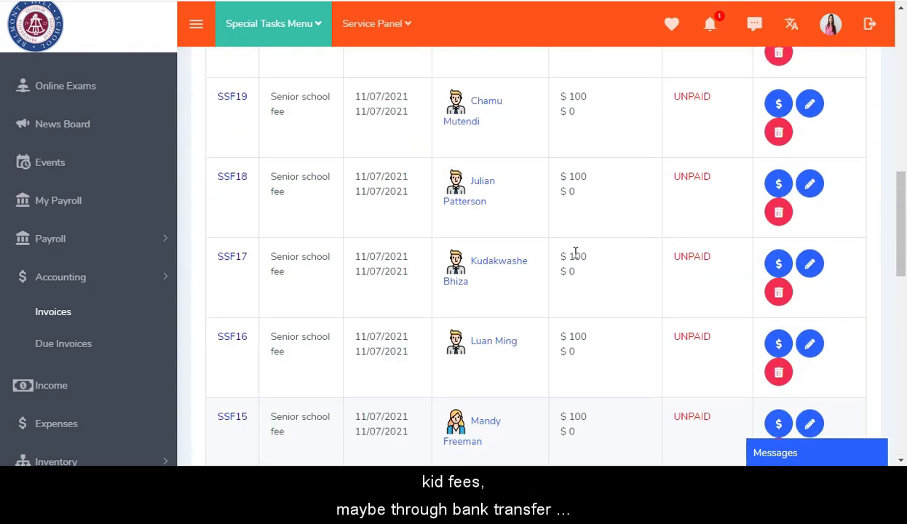
{"action": "scroll", "coordinate": [575, 255], "scroll_direction": "down", "scroll_amount": 20}
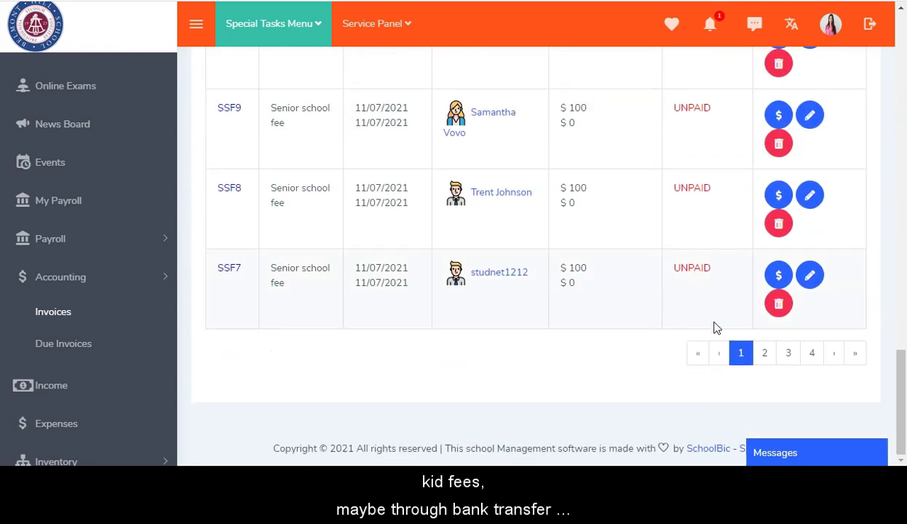
{"action": "scroll", "coordinate": [638, 314], "scroll_direction": "up", "scroll_amount": 20}
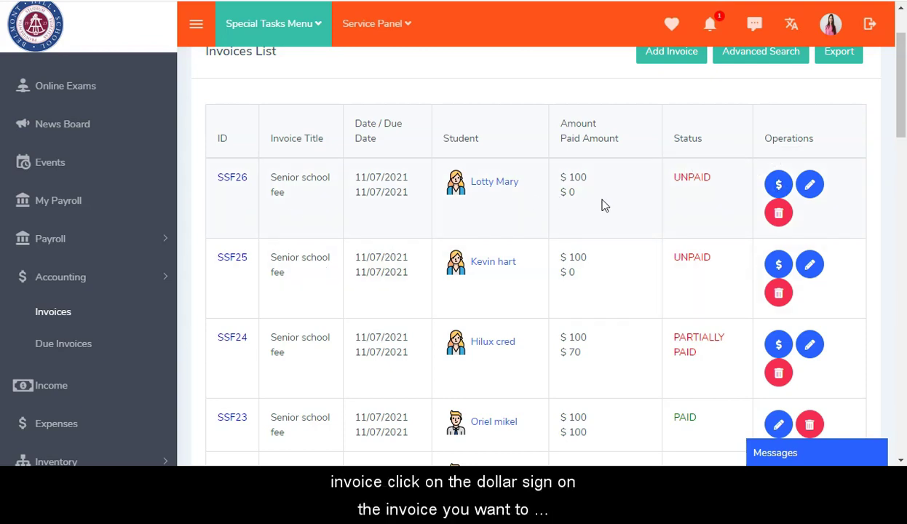
Step: Collect the first listed invoice with amount 100, collection date 11/07/2021, payment method Cash and the note "Thank you for your payment"
{"action": "scroll", "coordinate": [602, 206], "scroll_direction": "down", "scroll_amount": 1}
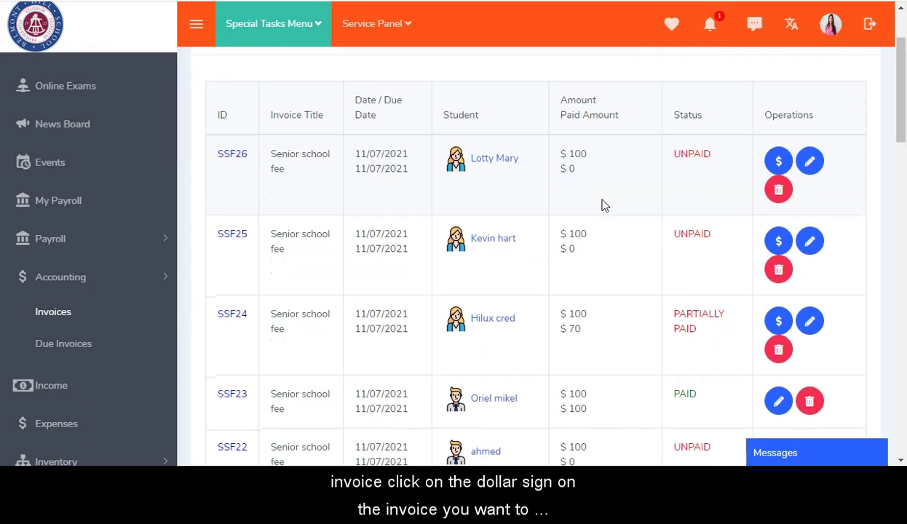
{"action": "left_click", "coordinate": [778, 163]}
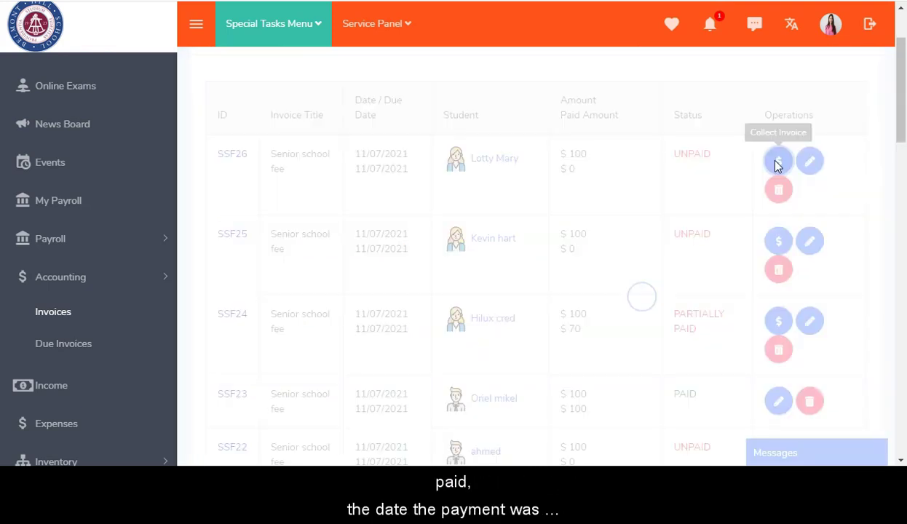
{"action": "type", "text": "100"}
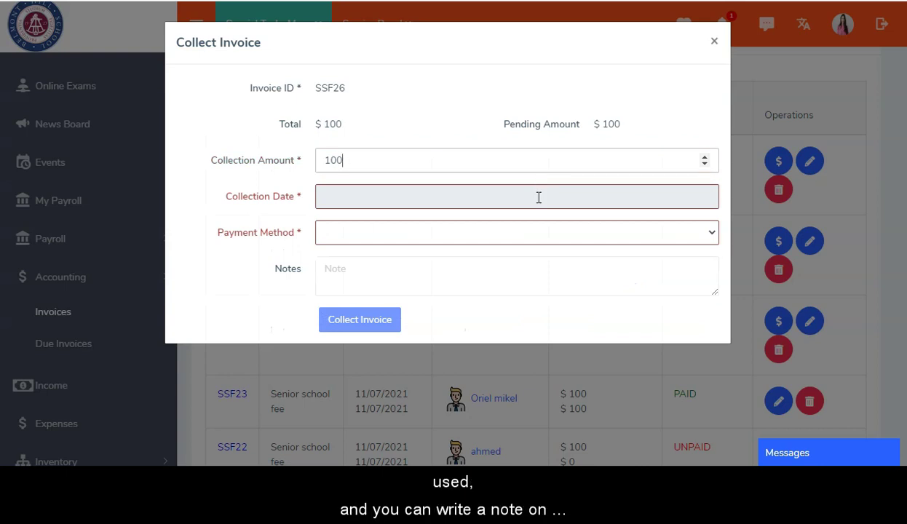
{"action": "left_click", "coordinate": [538, 197]}
{"action": "left_click", "coordinate": [332, 342]}
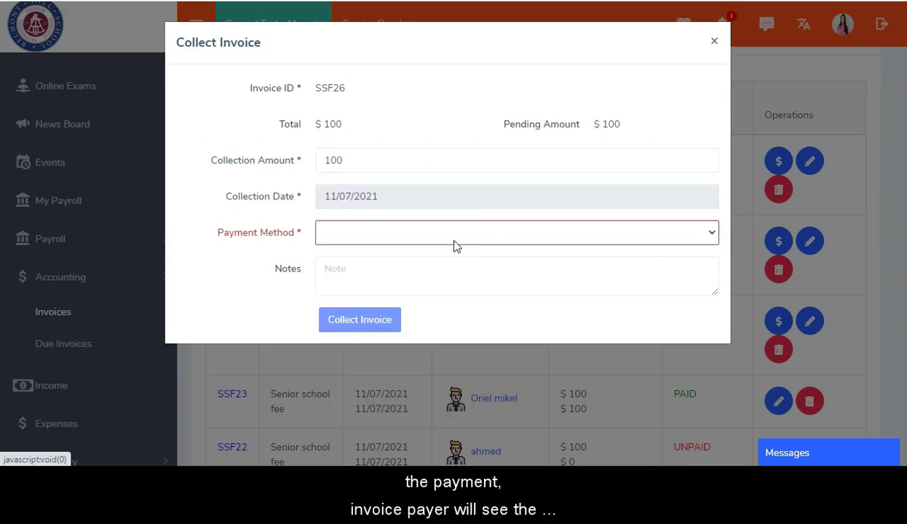
{"action": "left_click", "coordinate": [477, 232]}
{"action": "left_click", "coordinate": [476, 232]}
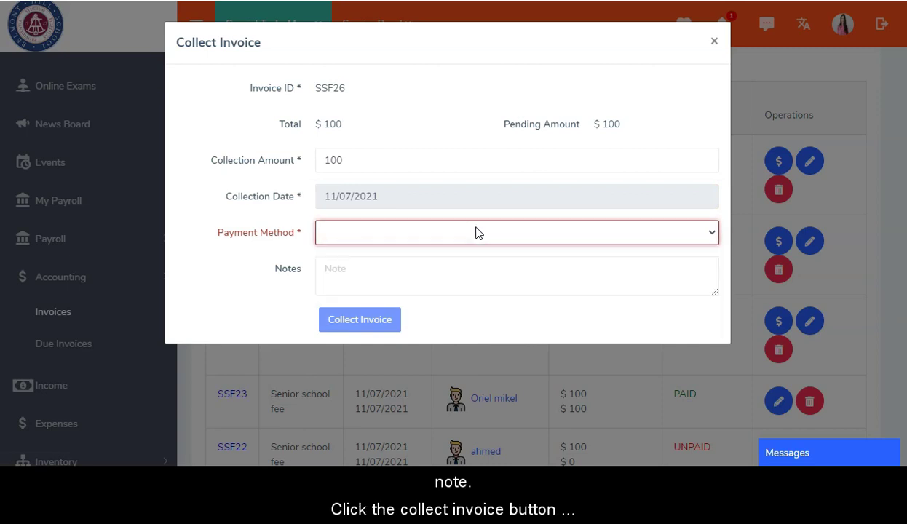
{"action": "key", "text": "Down"}
{"action": "key", "text": "Tab"}
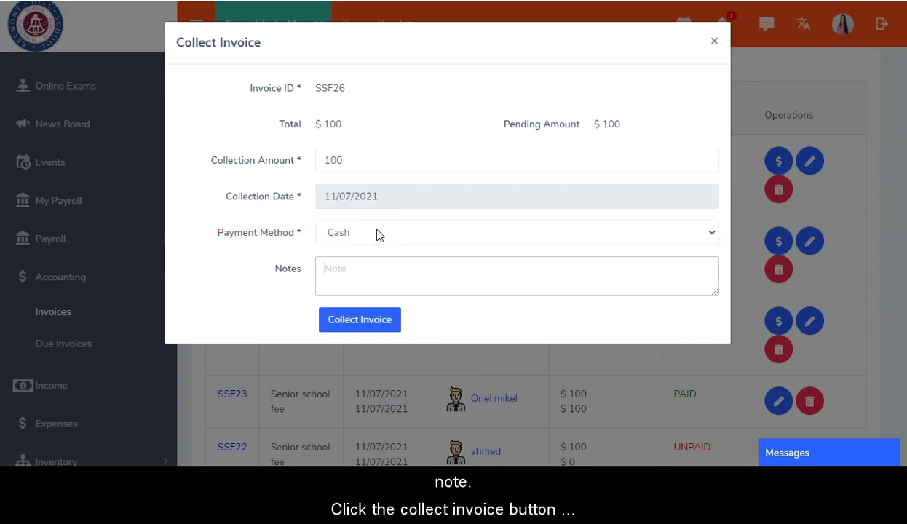
{"action": "left_click", "coordinate": [373, 268]}
{"action": "type", "text": "Thank you for your payment"}
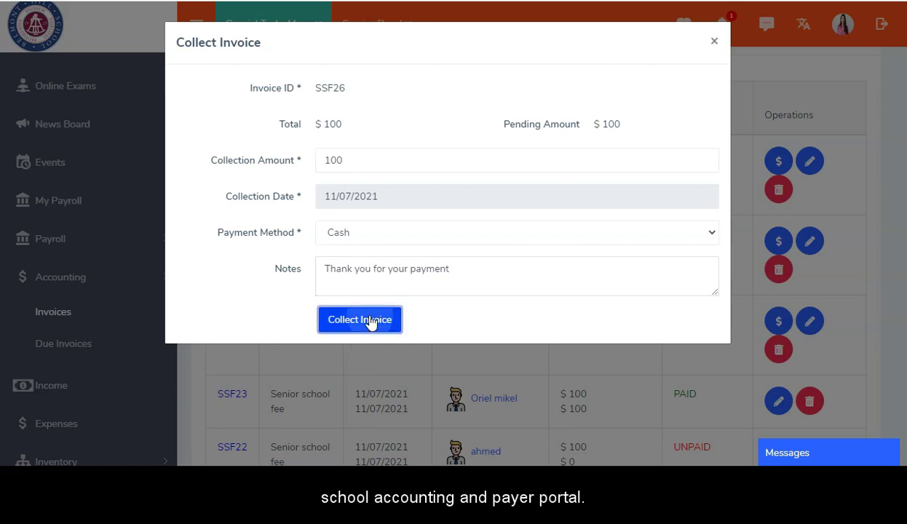
{"action": "left_click", "coordinate": [370, 321]}
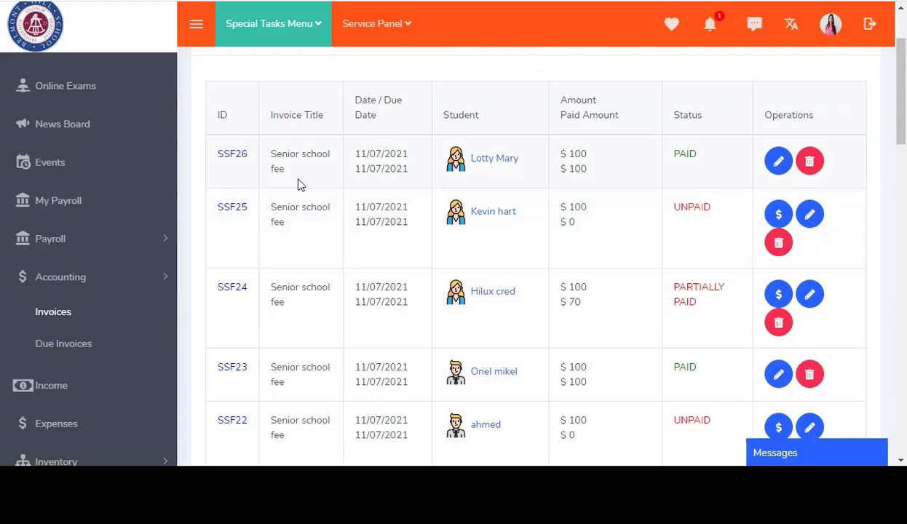
Step: Collect a partial payment of 40 on the second listed invoice, dated 11/07/2021, by Cheque, with the note "please payup the balance"
{"action": "scroll", "coordinate": [450, 53], "scroll_direction": "up", "scroll_amount": 2}
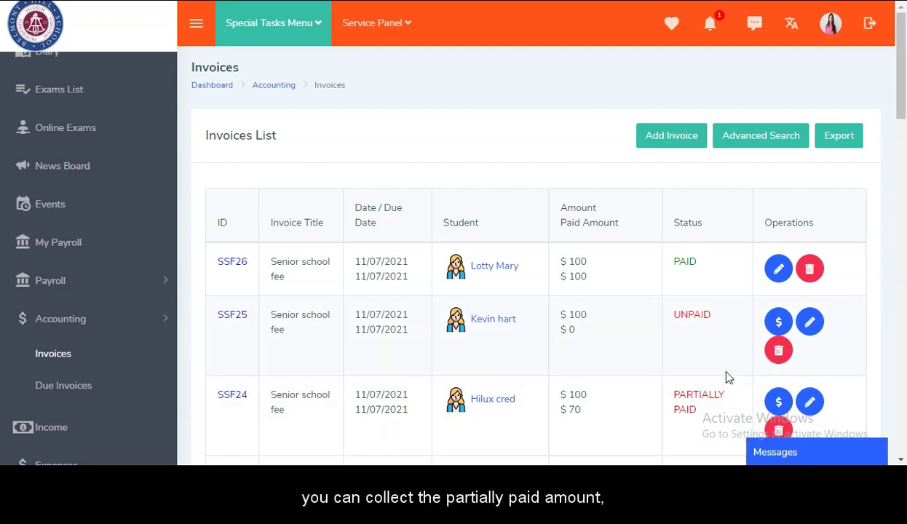
{"action": "left_click", "coordinate": [778, 323]}
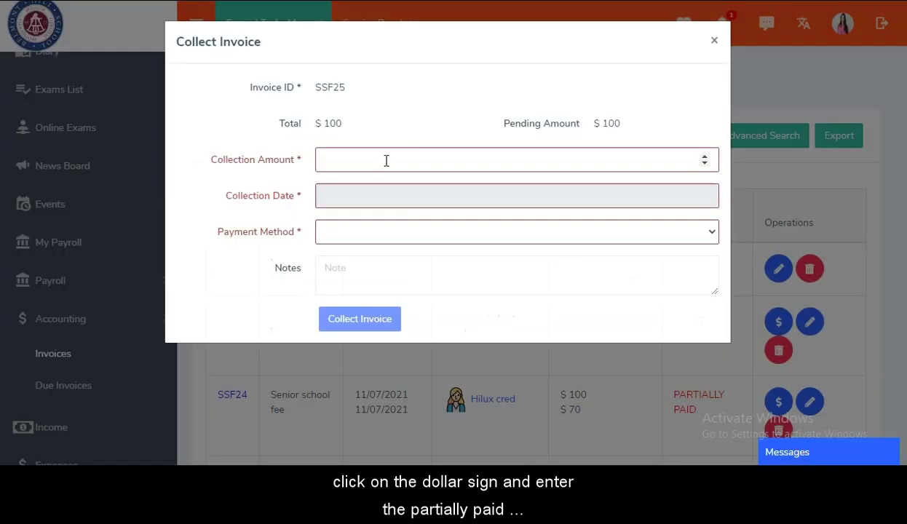
{"action": "left_click", "coordinate": [386, 160]}
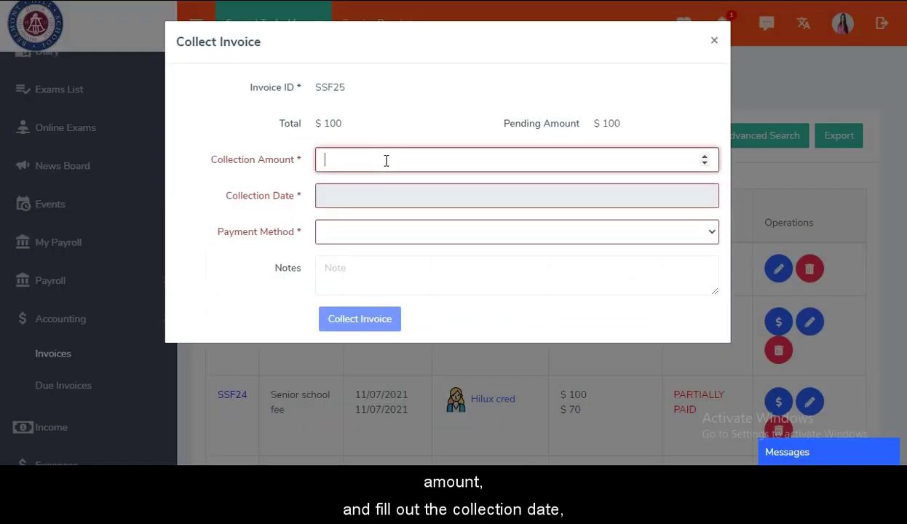
{"action": "type", "text": "40"}
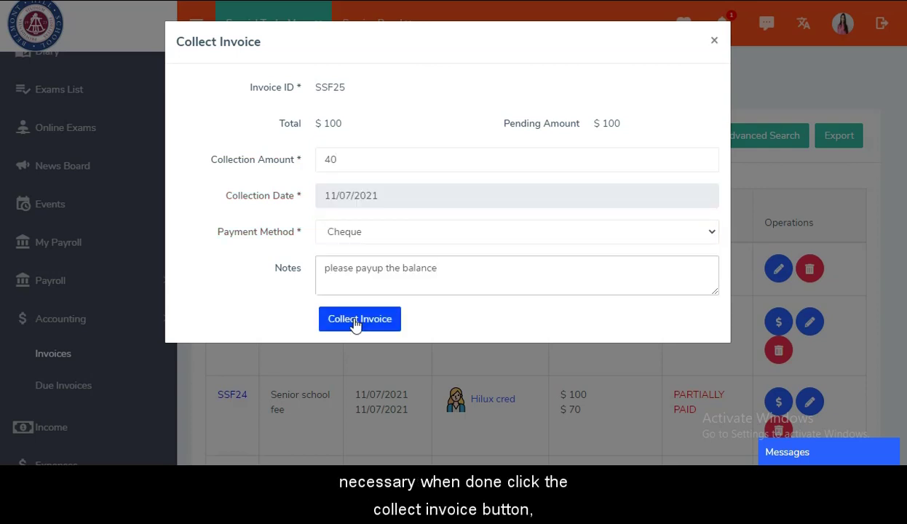
{"action": "left_click", "coordinate": [356, 323]}
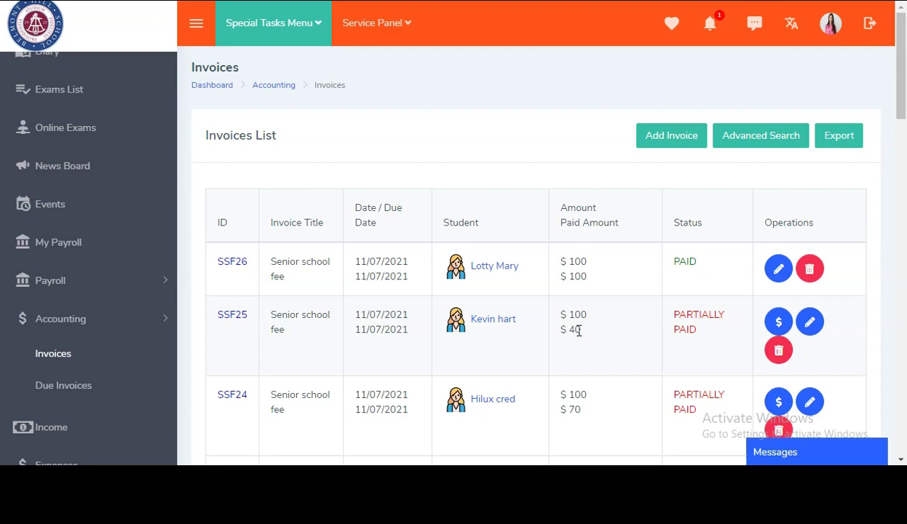
Step: Open the details of the fully paid first invoice and revert its $100 cash collection
{"action": "scroll", "coordinate": [579, 331], "scroll_direction": "down", "scroll_amount": 1}
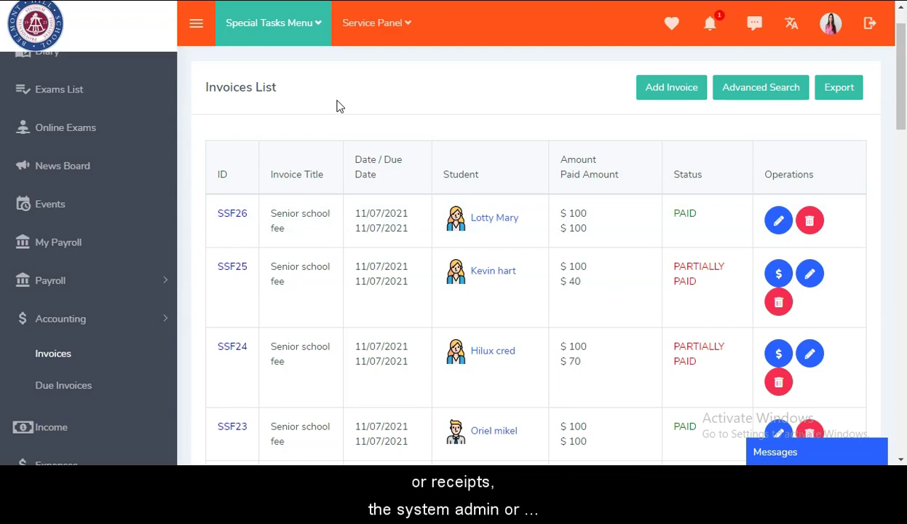
{"action": "left_click", "coordinate": [230, 216]}
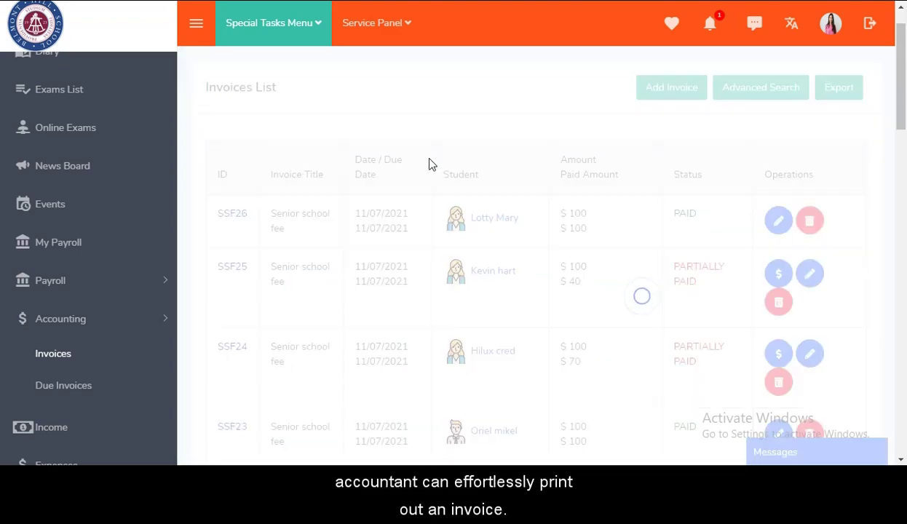
{"action": "scroll", "coordinate": [624, 268], "scroll_direction": "down", "scroll_amount": 5}
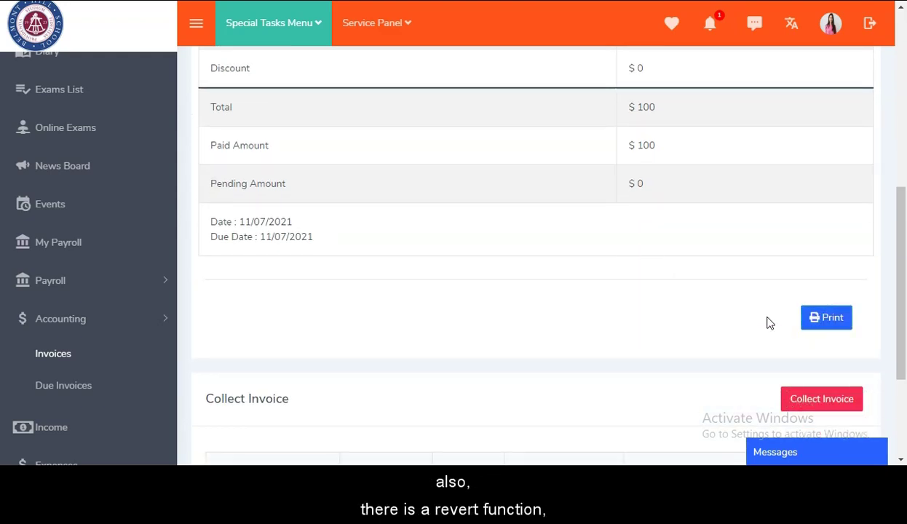
{"action": "scroll", "coordinate": [654, 340], "scroll_direction": "down", "scroll_amount": 3}
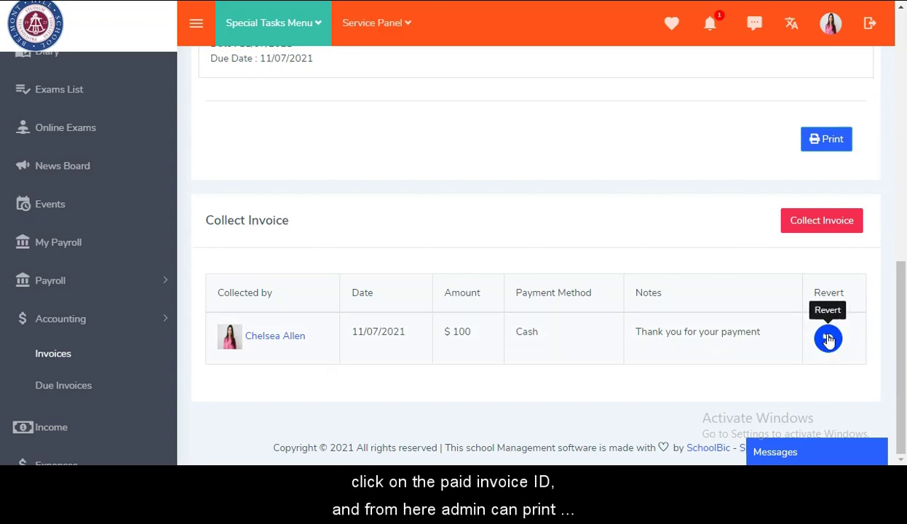
{"action": "scroll", "coordinate": [713, 255], "scroll_direction": "up", "scroll_amount": 10}
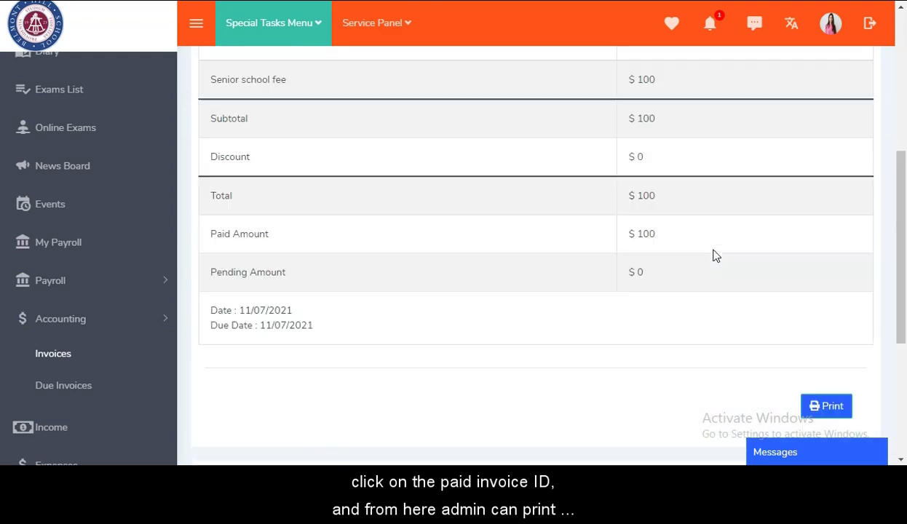
{"action": "scroll", "coordinate": [713, 255], "scroll_direction": "down", "scroll_amount": 10}
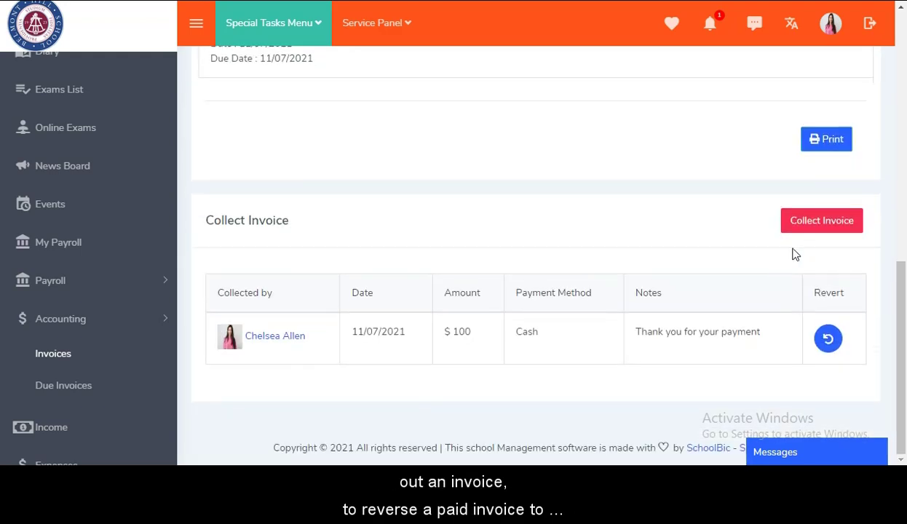
{"action": "left_click", "coordinate": [828, 339]}
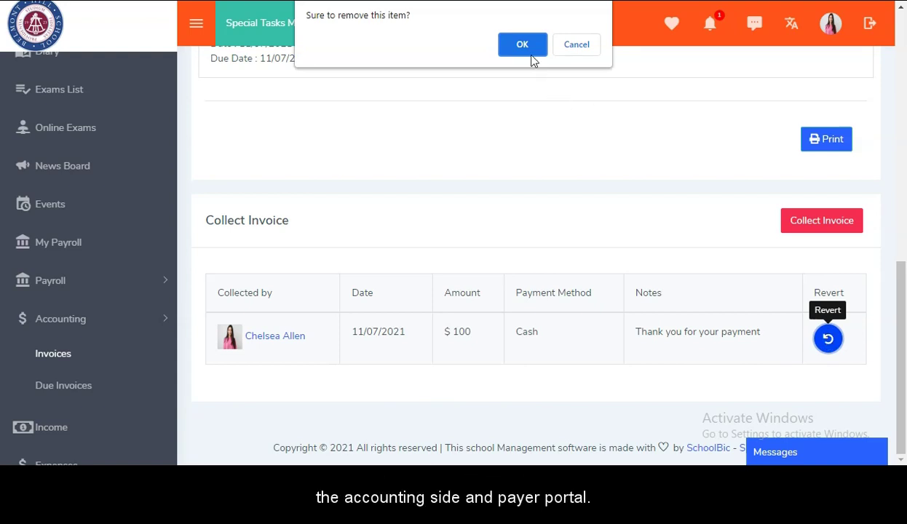
{"action": "left_click", "coordinate": [524, 46]}
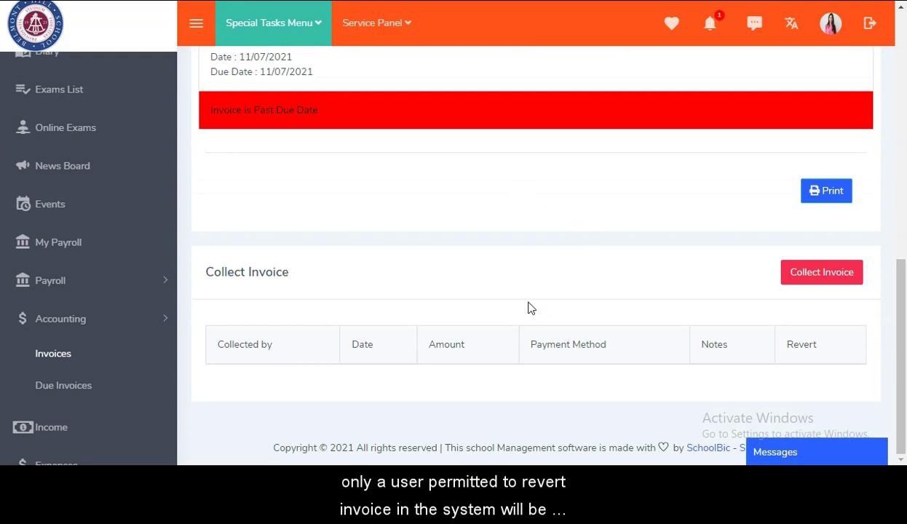
Step: Return to the invoices list, open unpaid invoice SSF22 for editing and review its existing details
{"action": "left_click_drag", "start_coordinate": [903, 275], "coordinate": [900, 52]}
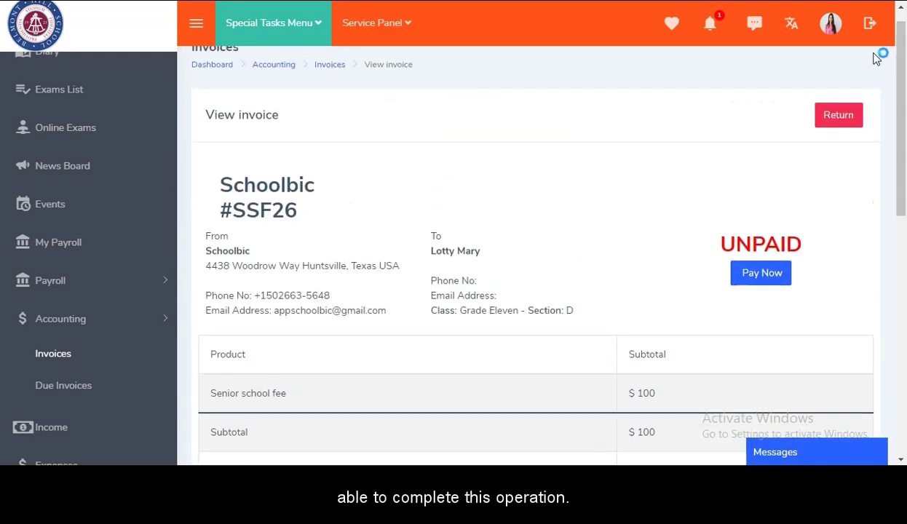
{"action": "left_click", "coordinate": [830, 115]}
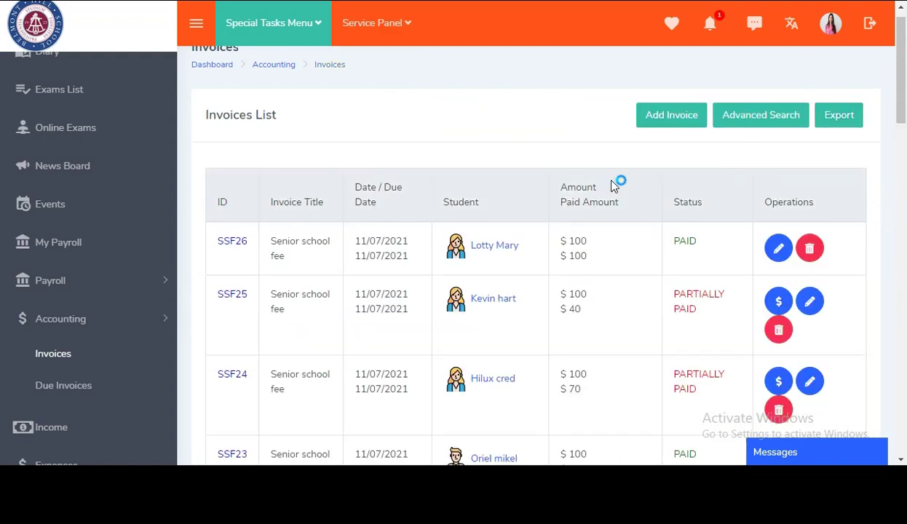
{"action": "scroll", "coordinate": [611, 185], "scroll_direction": "down", "scroll_amount": 2}
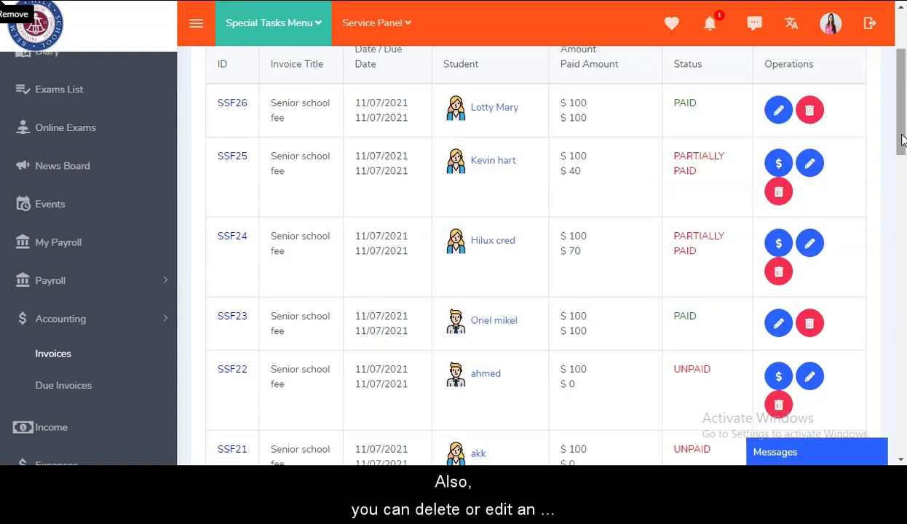
{"action": "scroll", "coordinate": [789, 248], "scroll_direction": "down", "scroll_amount": 1}
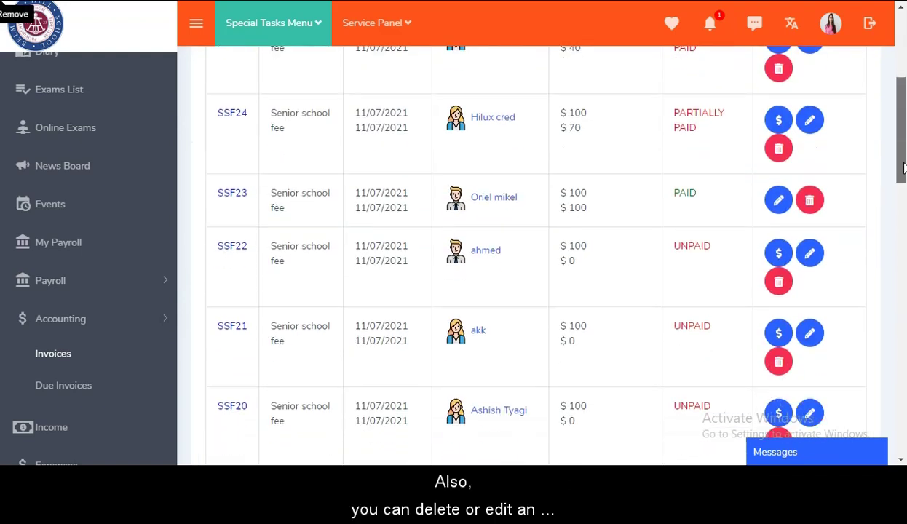
{"action": "left_click", "coordinate": [809, 255]}
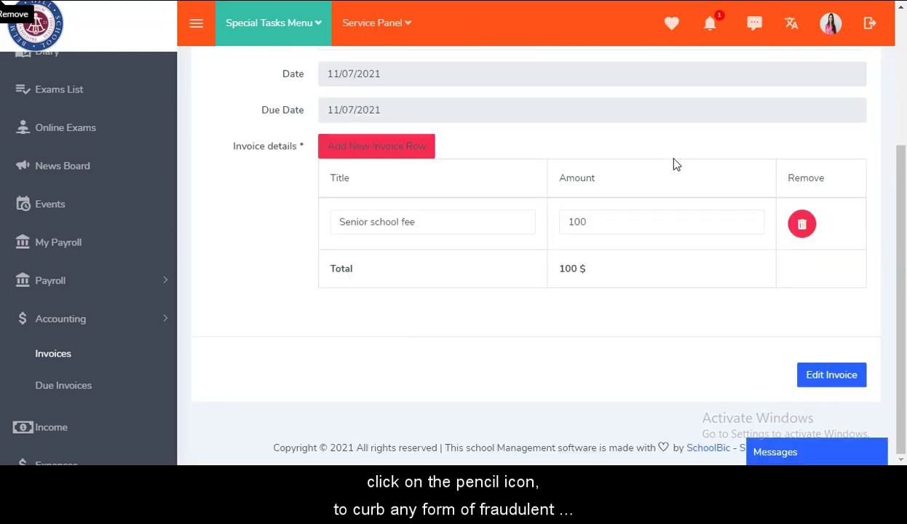
{"action": "scroll", "coordinate": [674, 143], "scroll_direction": "up", "scroll_amount": 3}
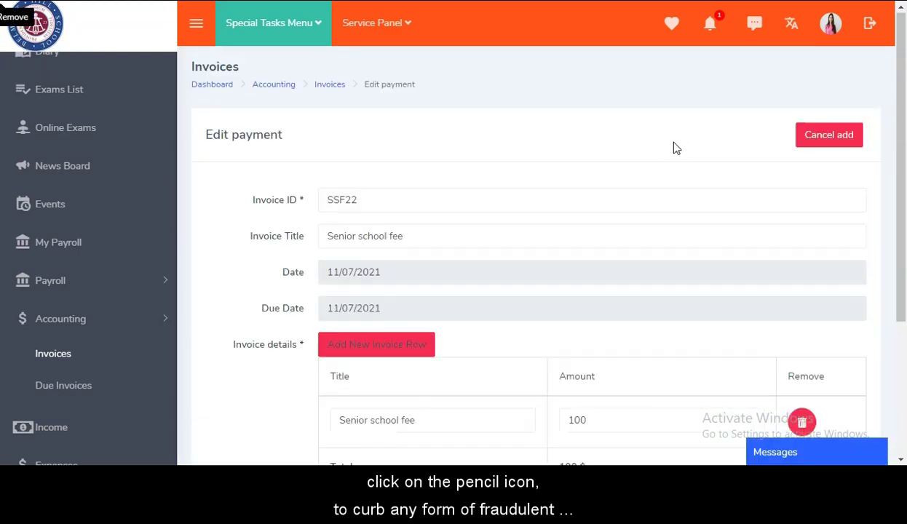
{"action": "scroll", "coordinate": [674, 142], "scroll_direction": "down", "scroll_amount": 3}
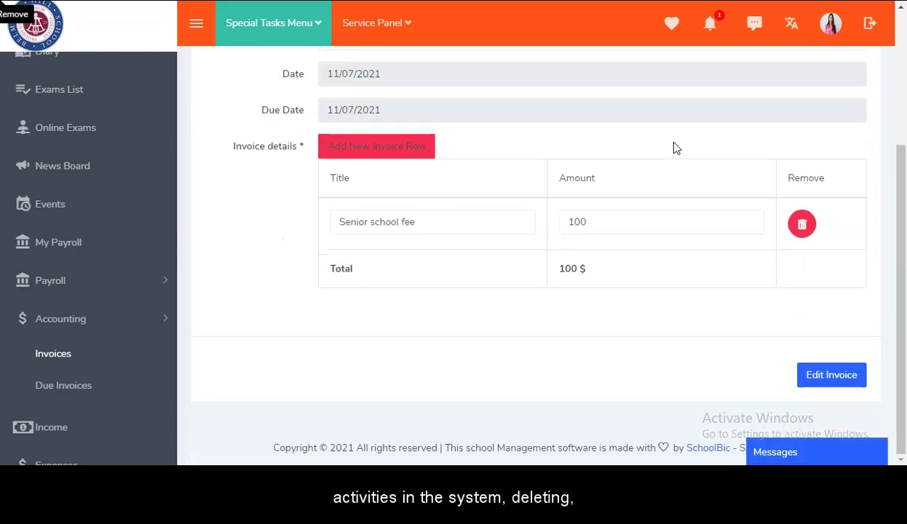
Step: Add a second row to invoice SSF22 titled "extra" with an amount of 20
{"action": "left_click", "coordinate": [403, 152]}
{"action": "left_click", "coordinate": [391, 281]}
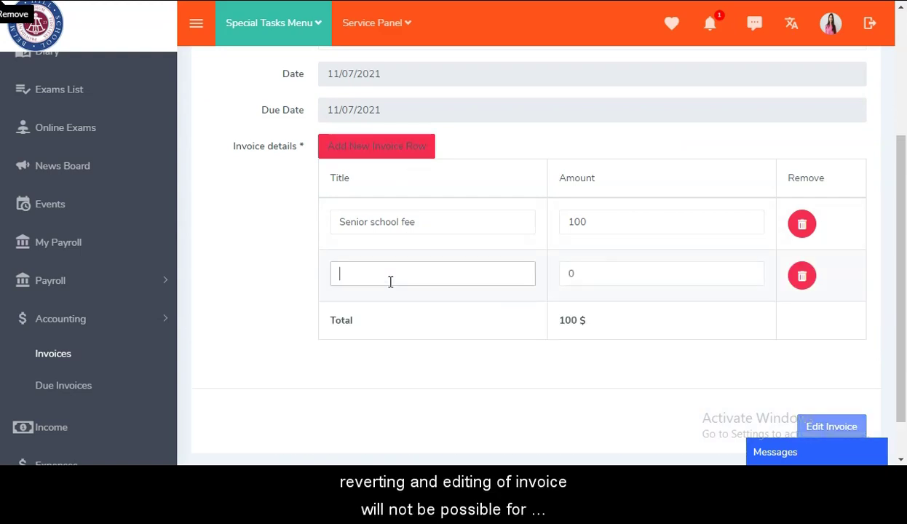
{"action": "type", "text": "ex"}
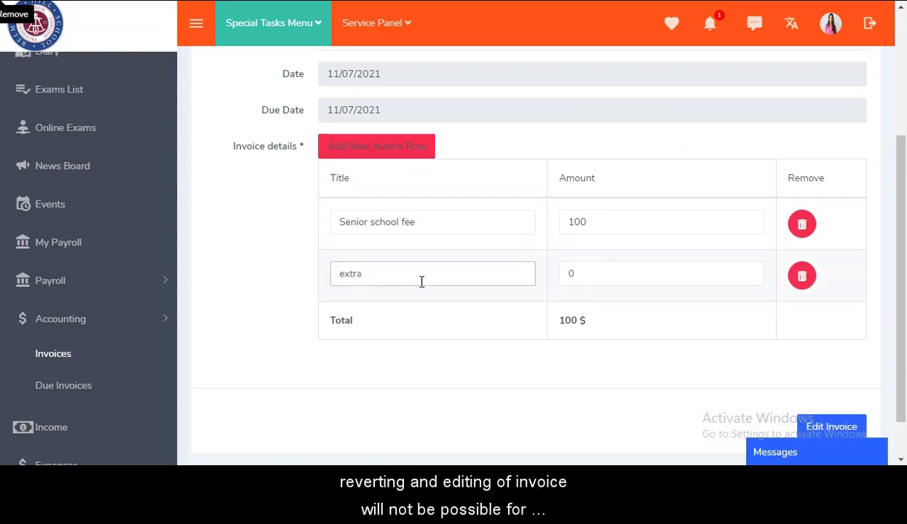
{"action": "type", "text": "tra"}
{"action": "left_click", "coordinate": [571, 275]}
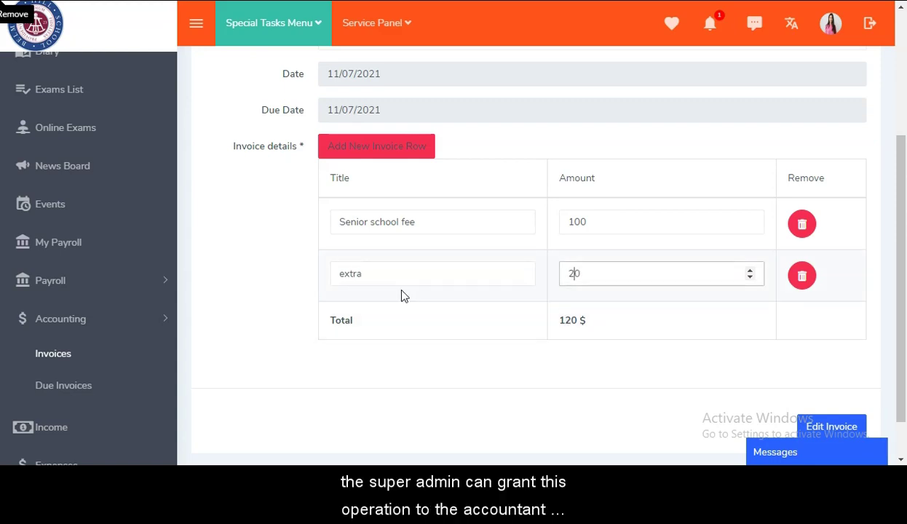
Step: Add a third row to invoice SSF22 titled "late payment" with an amount of 20
{"action": "left_click", "coordinate": [384, 150]}
{"action": "left_click", "coordinate": [377, 325]}
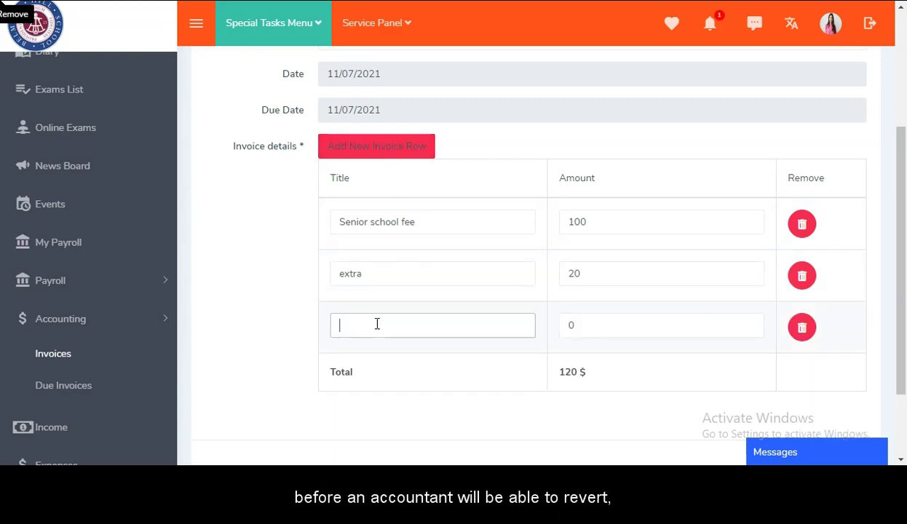
{"action": "type", "text": "late"}
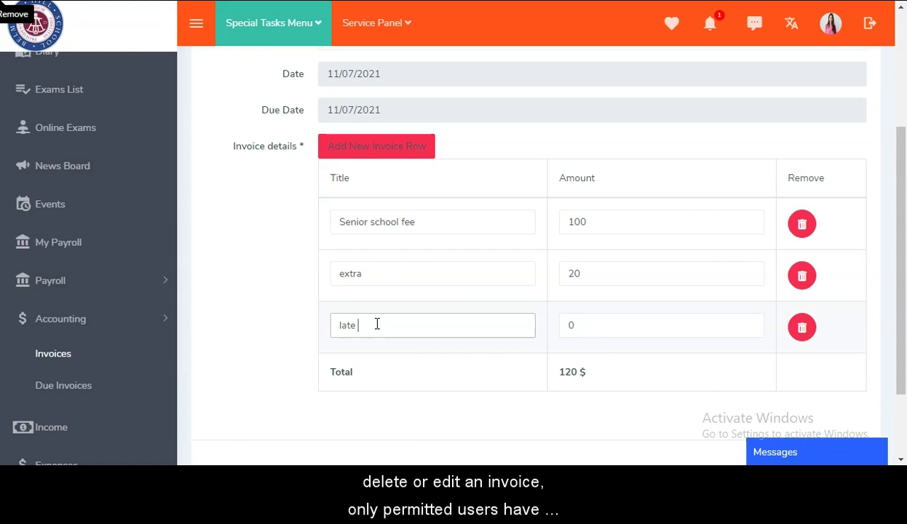
{"action": "type", "text": " payment"}
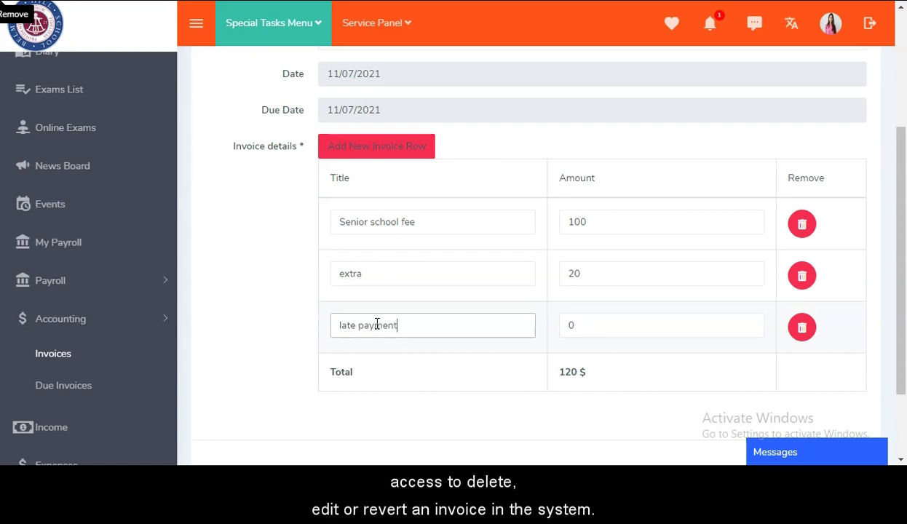
{"action": "left_click", "coordinate": [567, 330]}
{"action": "type", "text": "2"}
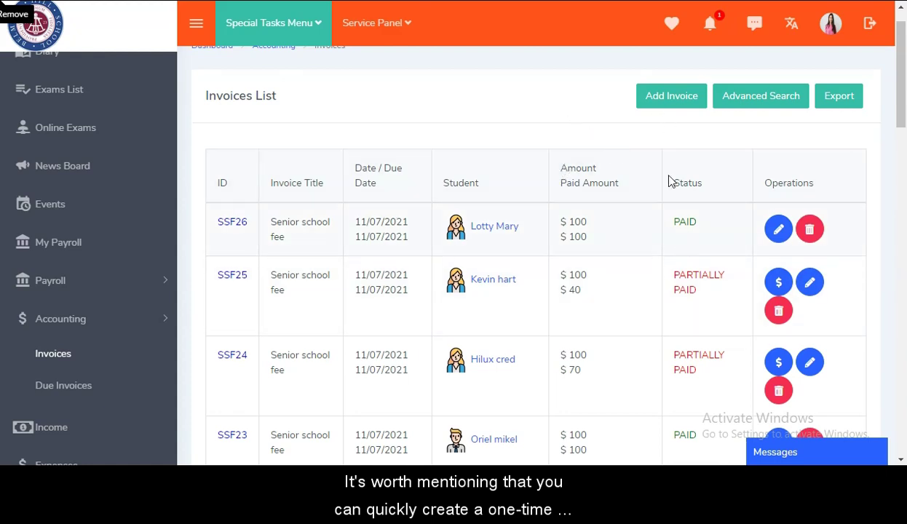
Step: Start a new invoice titled "Student uniform payment" with an auto-generated invoice ID from the Senior school fee [SSF] fee group
{"action": "left_click", "coordinate": [673, 103]}
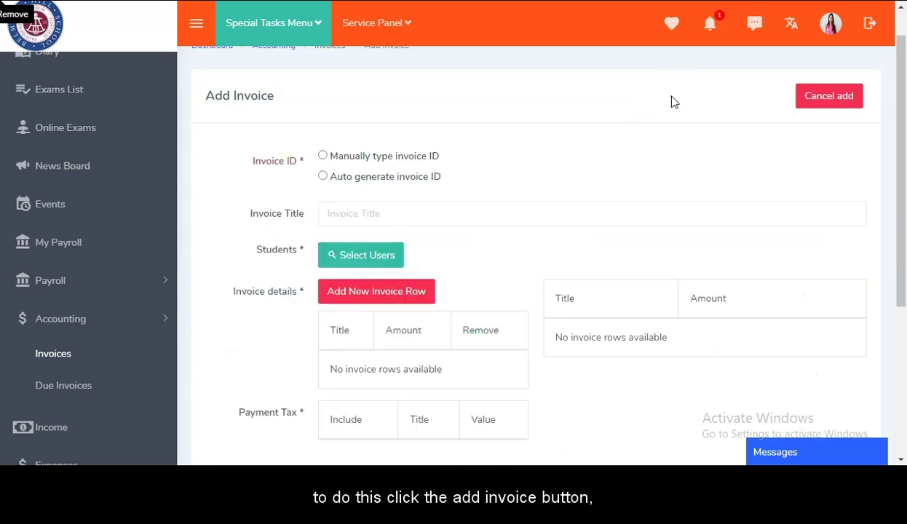
{"action": "left_click", "coordinate": [380, 214]}
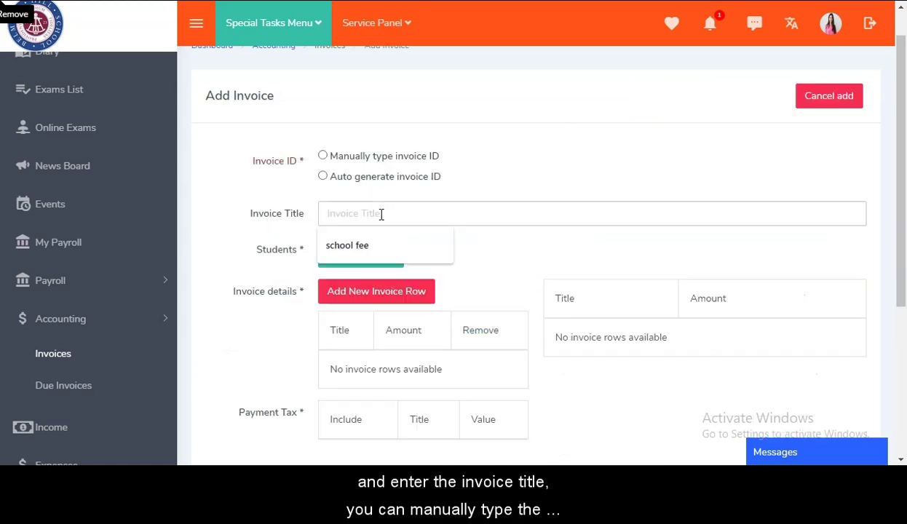
{"action": "type", "text": "Student uniform payment"}
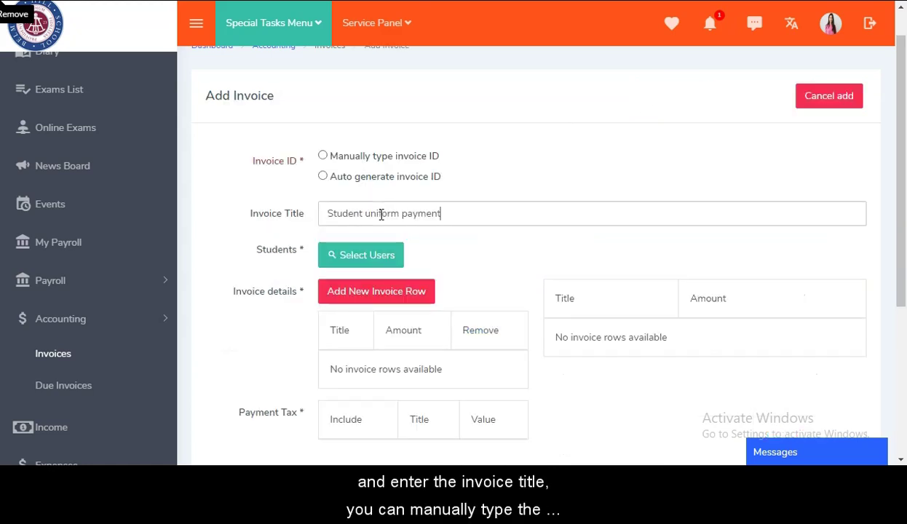
{"action": "left_click", "coordinate": [323, 156]}
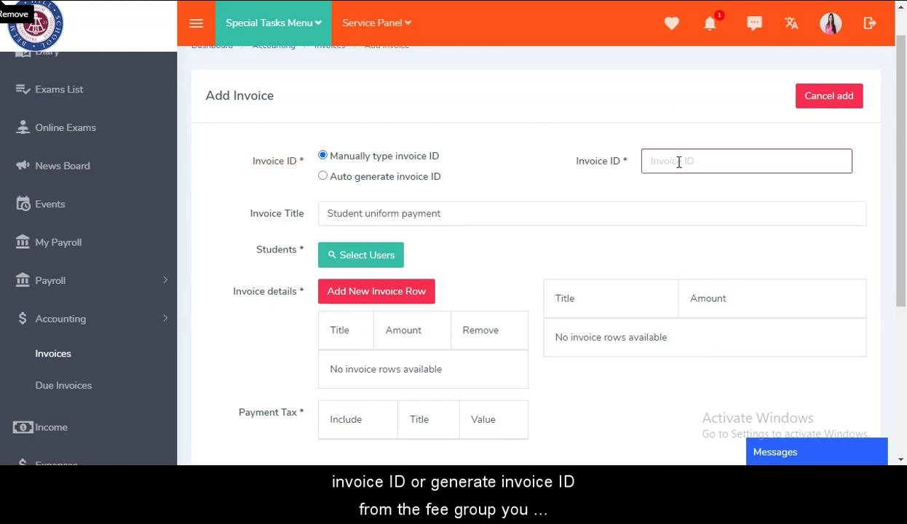
{"action": "left_click", "coordinate": [323, 177]}
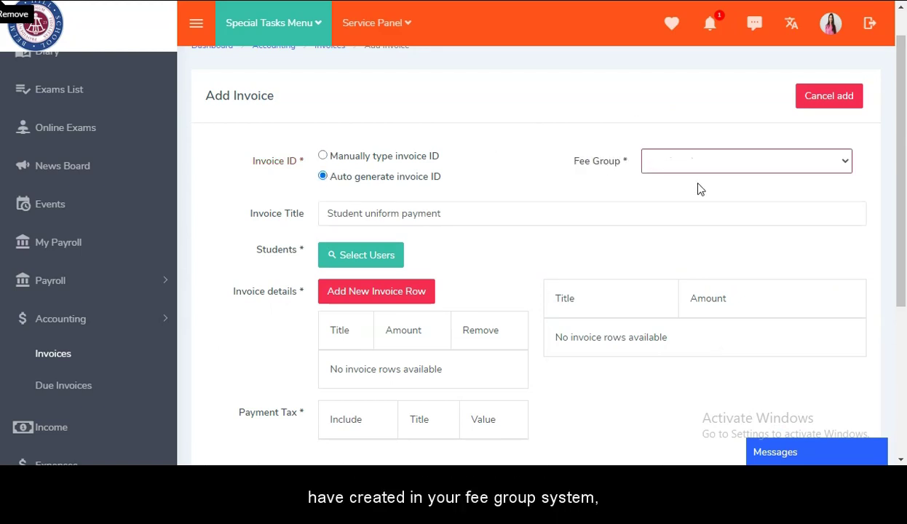
{"action": "left_click", "coordinate": [708, 167]}
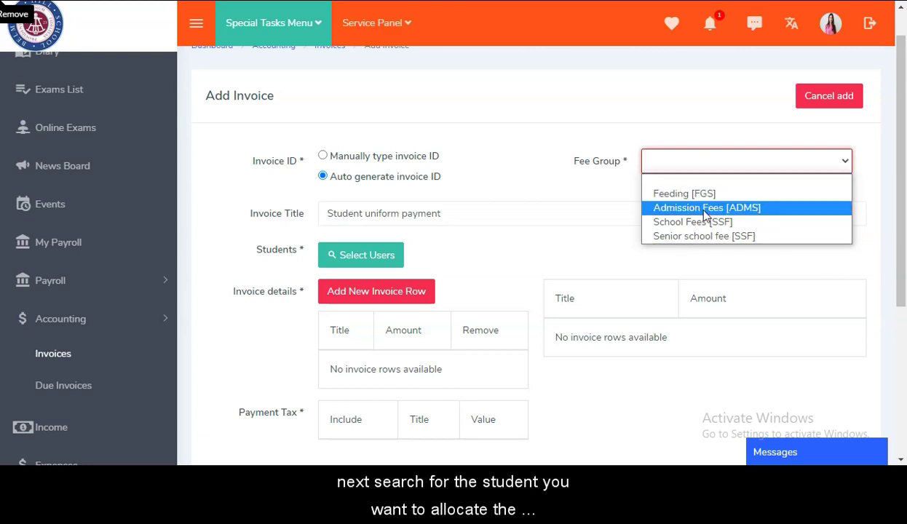
{"action": "left_click", "coordinate": [701, 237]}
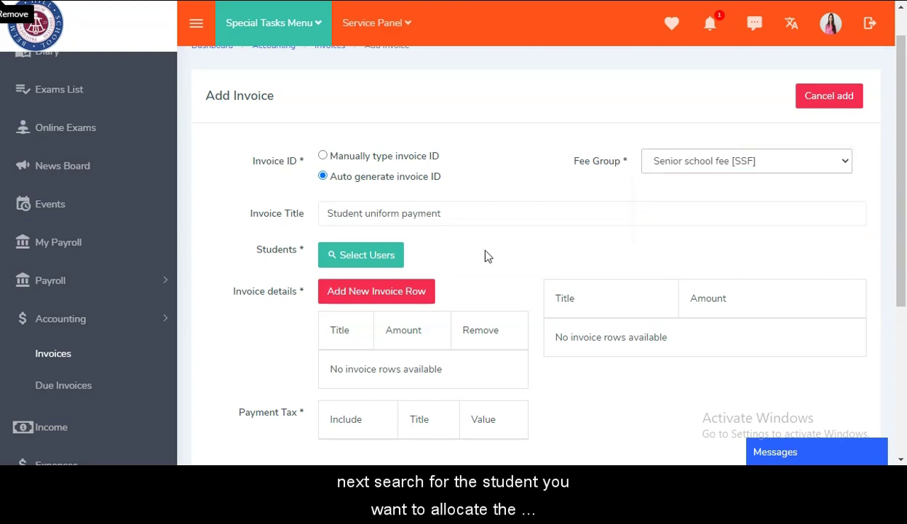
Step: Search the users for two students and select both as recipients of the new invoice
{"action": "left_click", "coordinate": [383, 256]}
{"action": "type", "text": "chi"}
{"action": "left_click", "coordinate": [579, 96]}
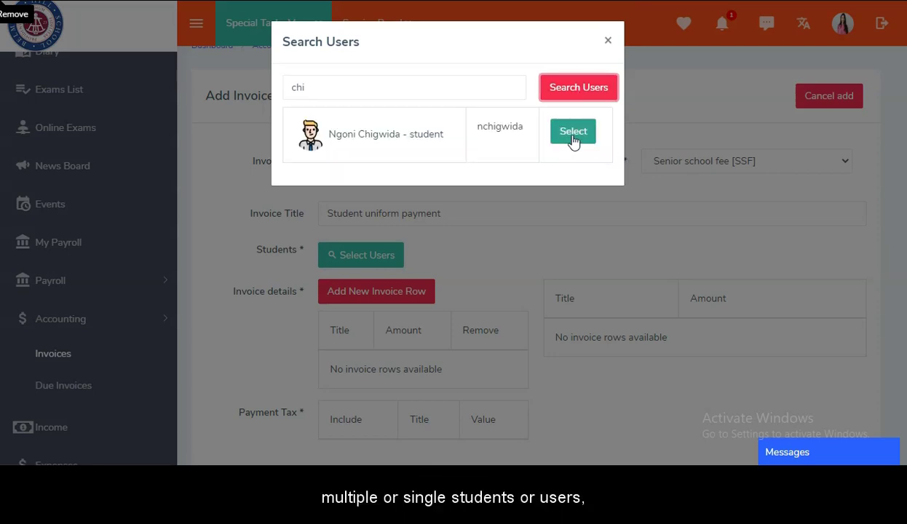
{"action": "left_click", "coordinate": [573, 139]}
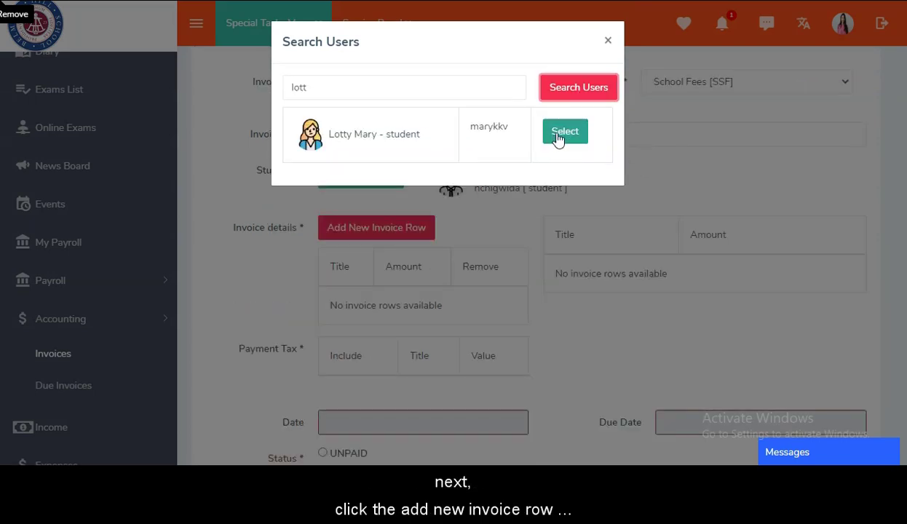
{"action": "left_click", "coordinate": [558, 135]}
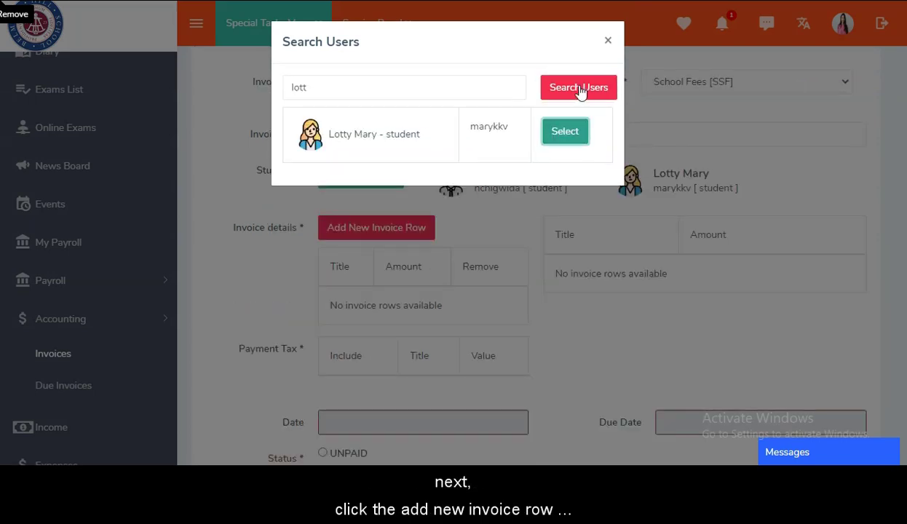
{"action": "left_click", "coordinate": [608, 41]}
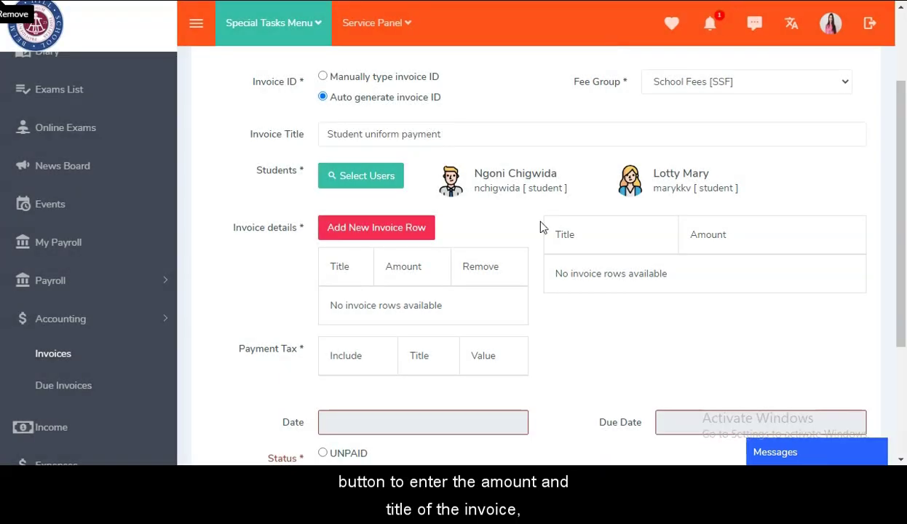
Step: Add an invoice row titled "student uniform fee" with an amount of 20
{"action": "left_click", "coordinate": [411, 228]}
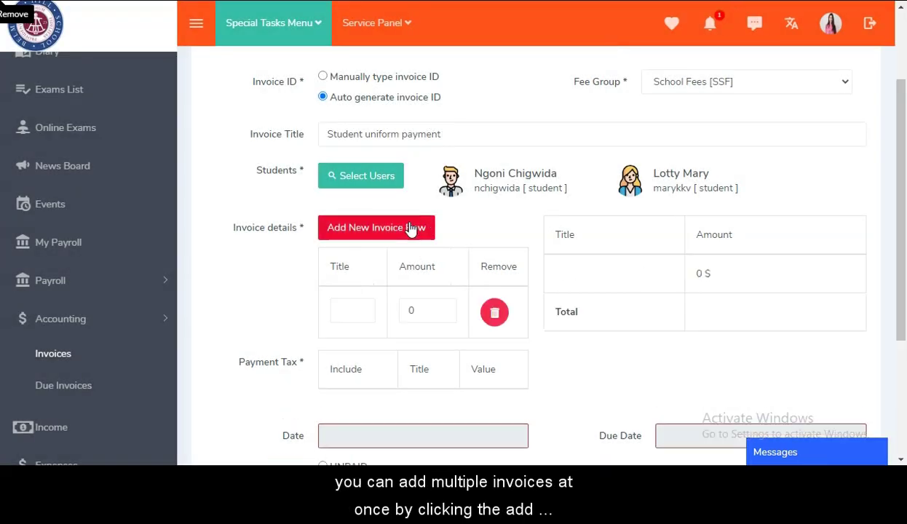
{"action": "left_click", "coordinate": [358, 319]}
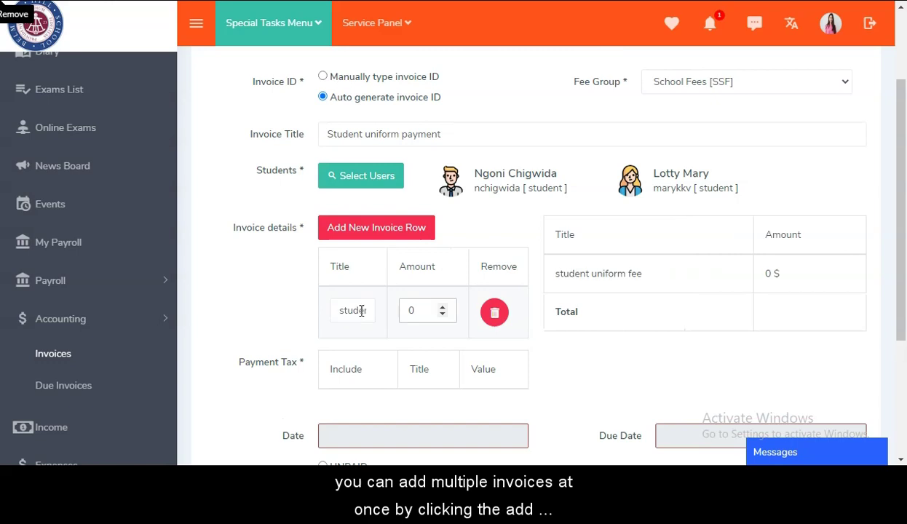
{"action": "left_click", "coordinate": [361, 311]}
{"action": "left_click", "coordinate": [406, 310]}
{"action": "type", "text": "2"}
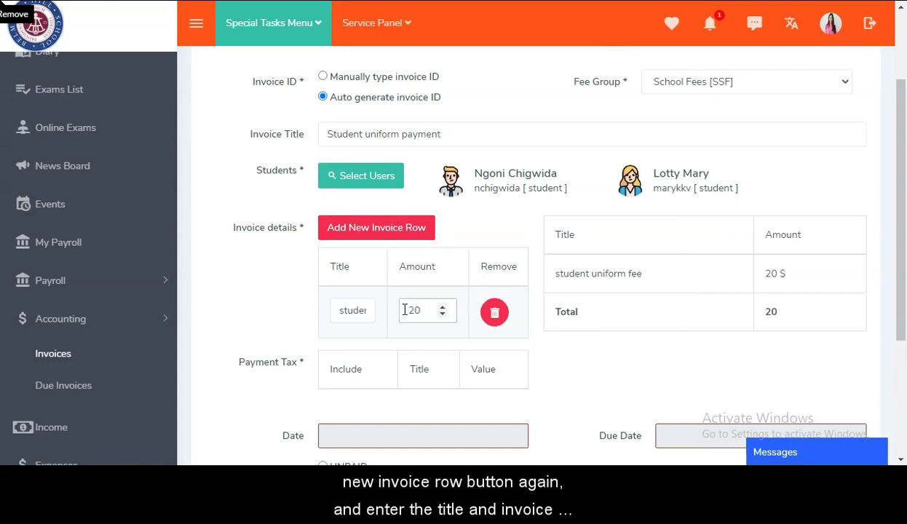
Step: Add a second invoice row titled "graduation gown fee" with an amount of 20, and remove that row again
{"action": "left_click", "coordinate": [397, 230]}
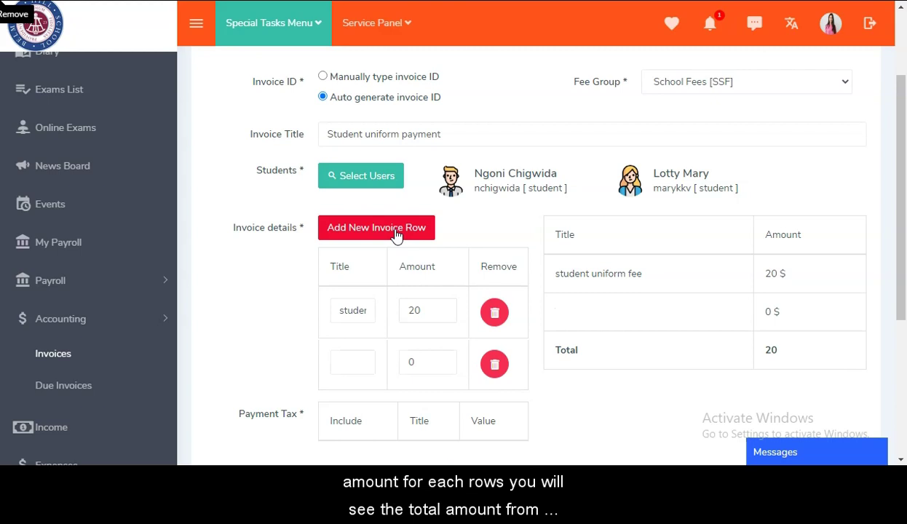
{"action": "left_click", "coordinate": [362, 363]}
{"action": "type", "text": "graduation gown fee"}
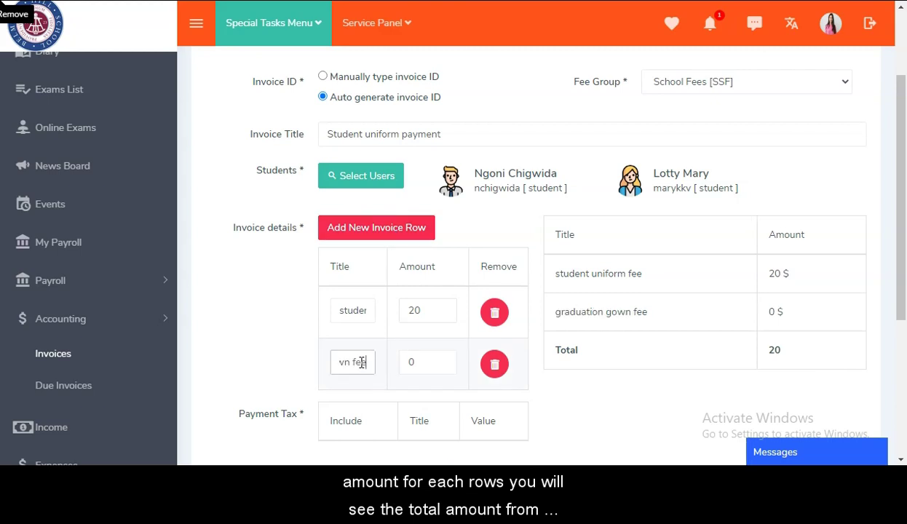
{"action": "left_click", "coordinate": [410, 363]}
{"action": "type", "text": "2"}
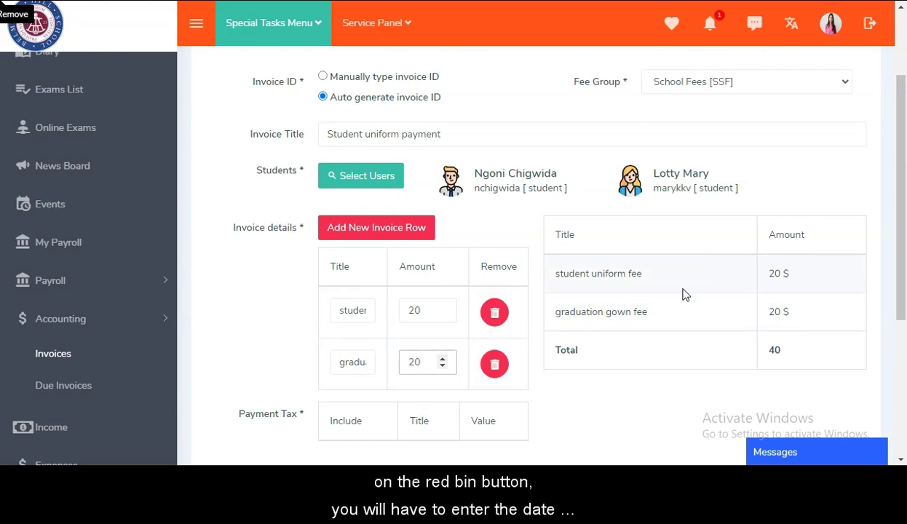
{"action": "left_click", "coordinate": [494, 366]}
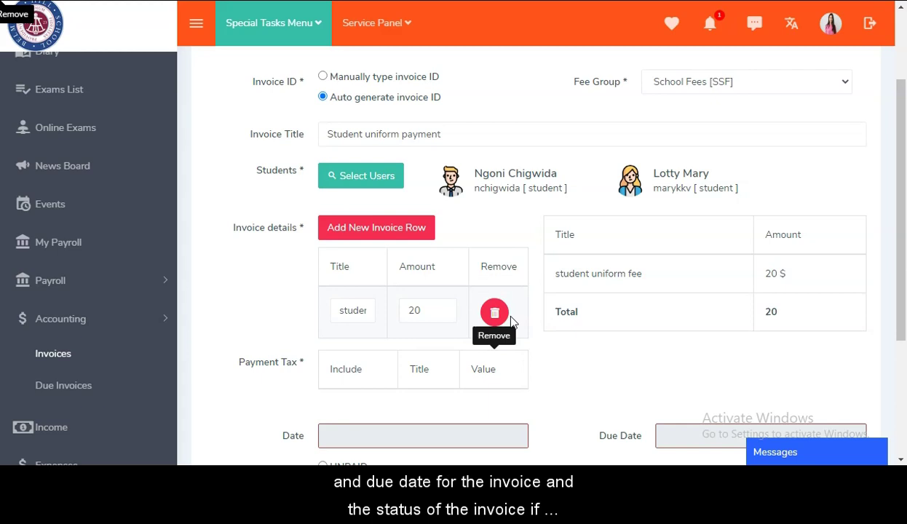
Step: Check the date picker and the payment options of the PAID status, and set the new invoice's status to UNPAID
{"action": "scroll", "coordinate": [344, 252], "scroll_direction": "down", "scroll_amount": 3}
{"action": "left_click", "coordinate": [346, 253]}
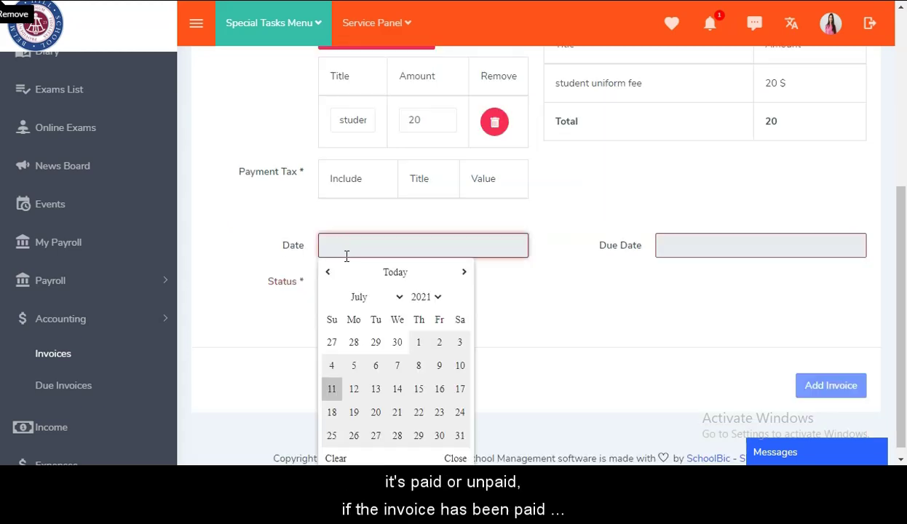
{"action": "left_click", "coordinate": [252, 268]}
{"action": "left_click", "coordinate": [323, 297]}
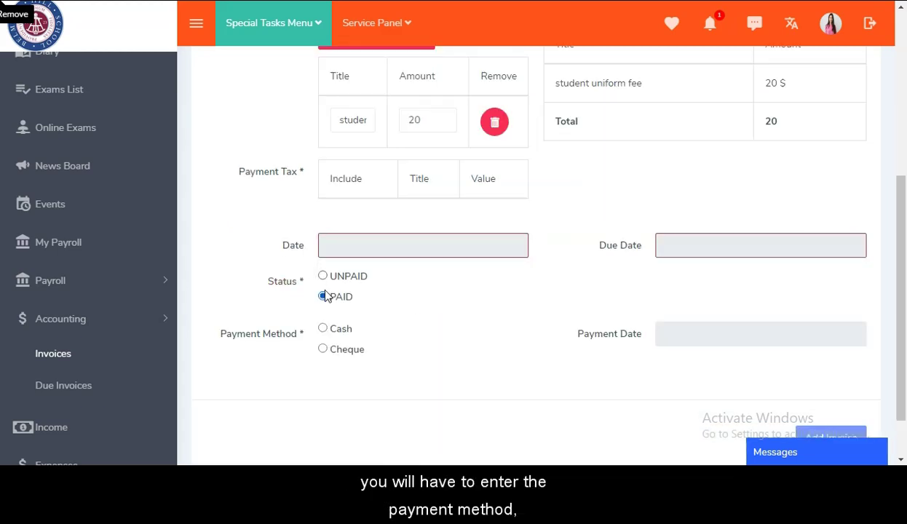
{"action": "left_click", "coordinate": [324, 278]}
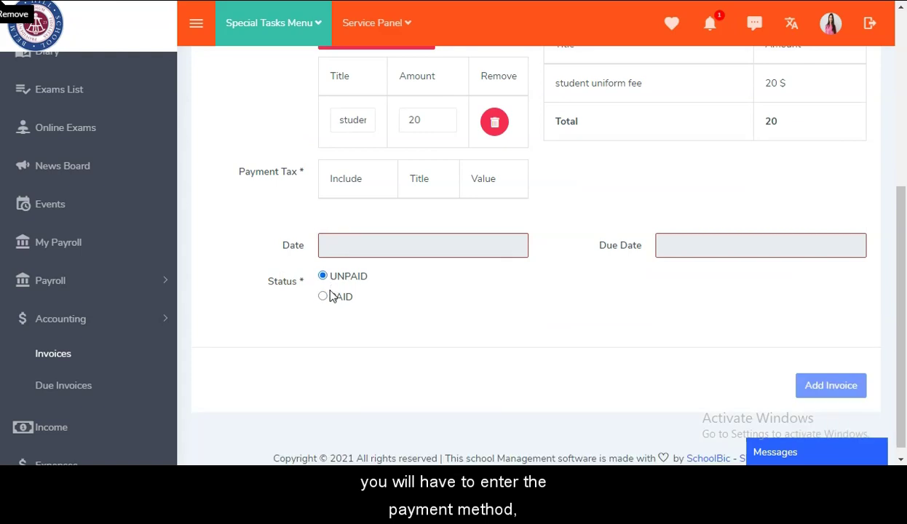
Step: Keep the new invoice's status UNPAID, set its date to 13/07/2021 and due date to 14/07/2021, and add the invoice
{"action": "left_click", "coordinate": [323, 297]}
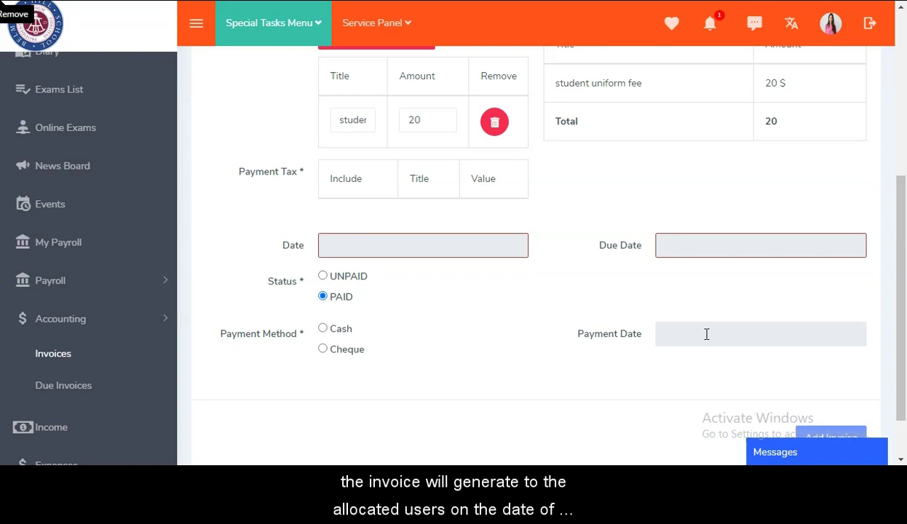
{"action": "left_click", "coordinate": [328, 280]}
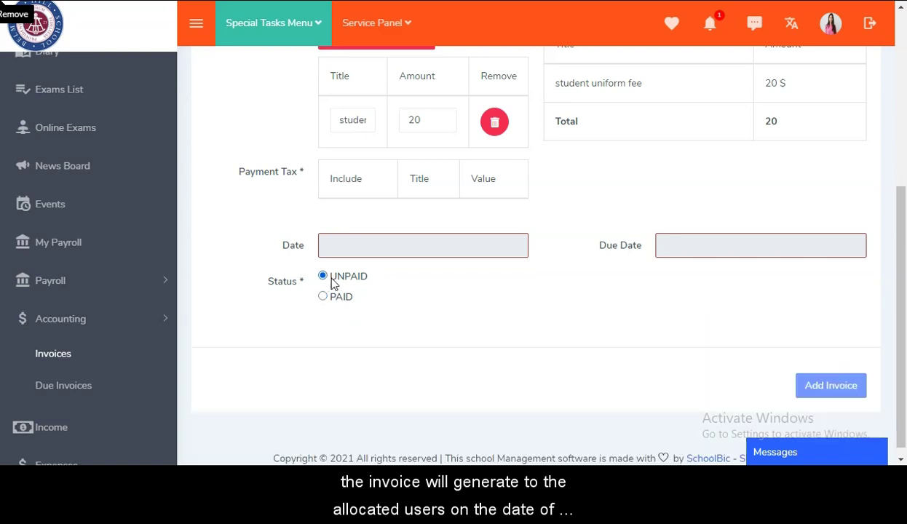
{"action": "left_click", "coordinate": [411, 246]}
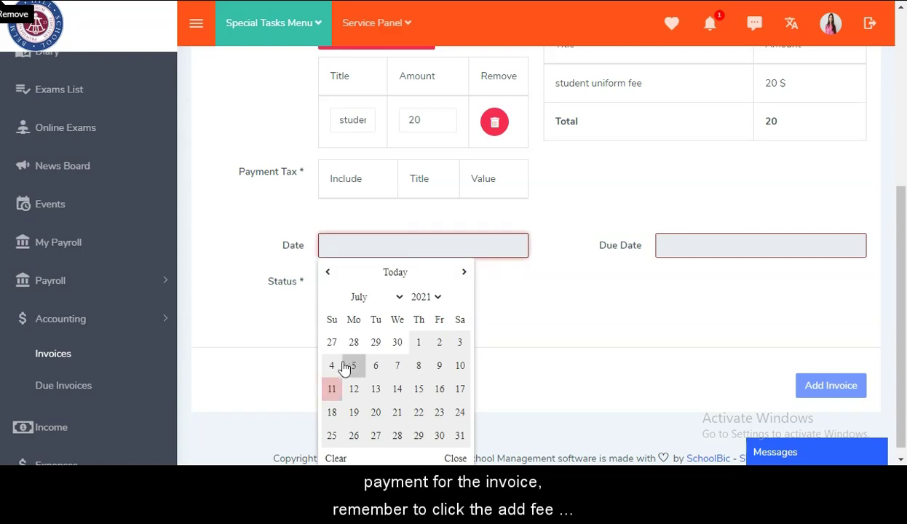
{"action": "left_click", "coordinate": [373, 391]}
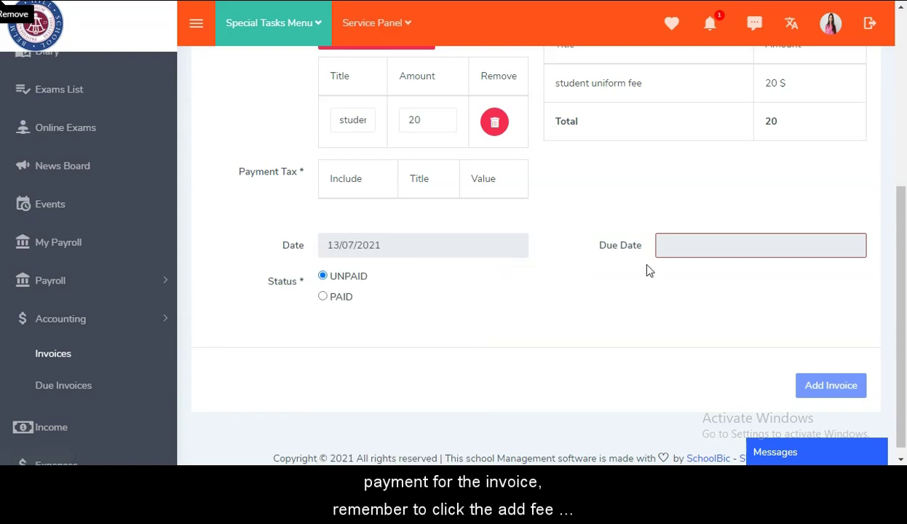
{"action": "left_click", "coordinate": [699, 248]}
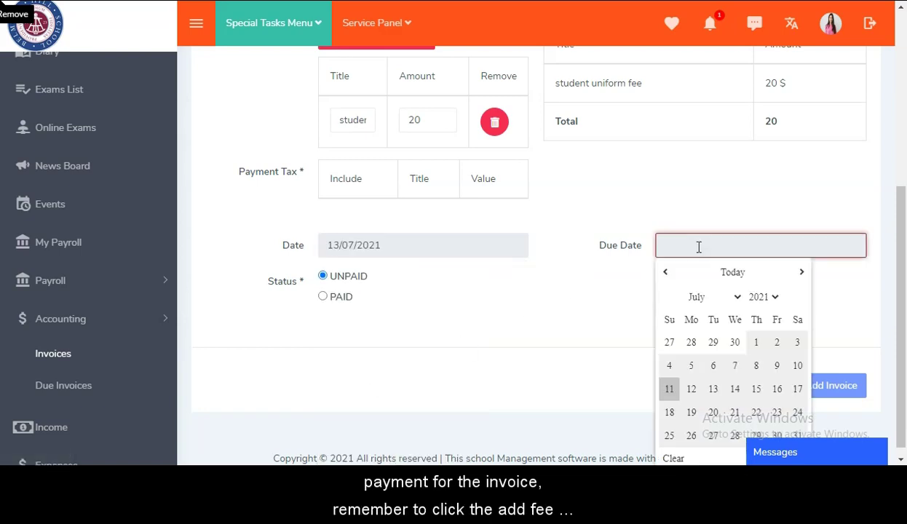
{"action": "left_click", "coordinate": [735, 388]}
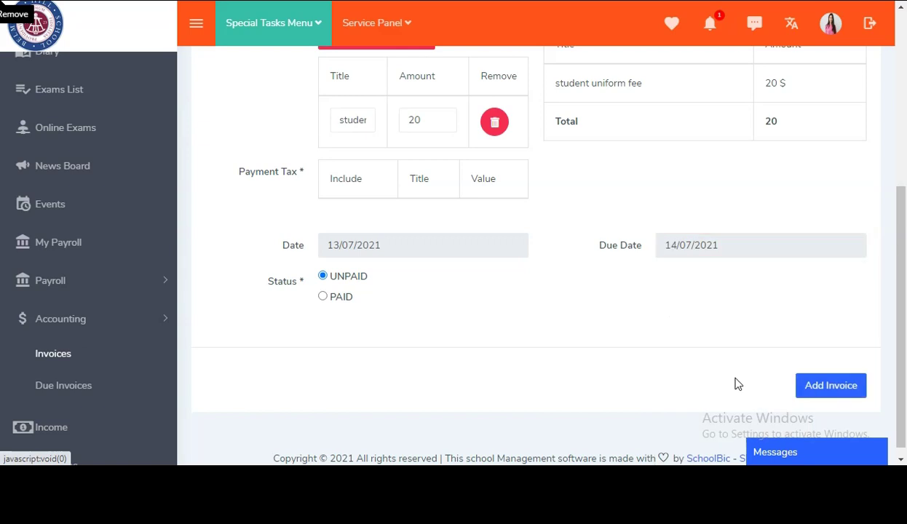
{"action": "left_click", "coordinate": [830, 386]}
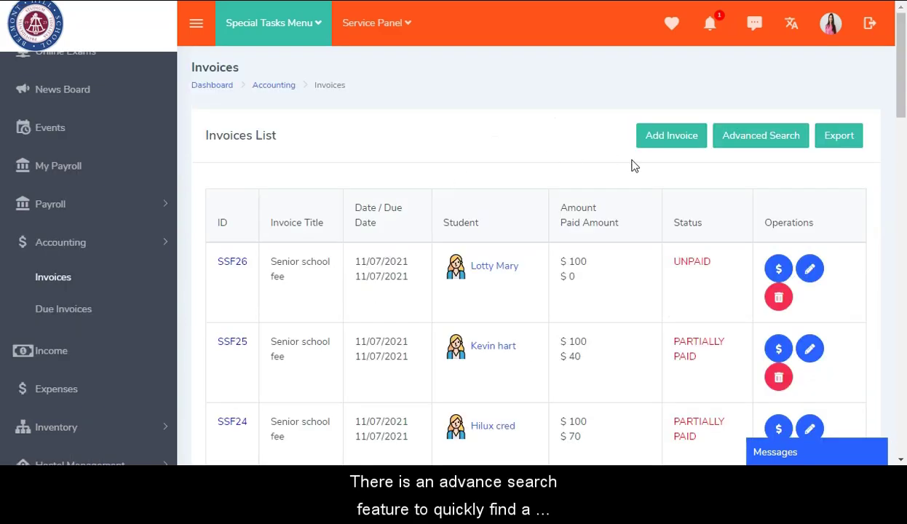
Step: Check the advanced search options of the invoices list and run a search for invoices with the status PAID
{"action": "left_click", "coordinate": [744, 142]}
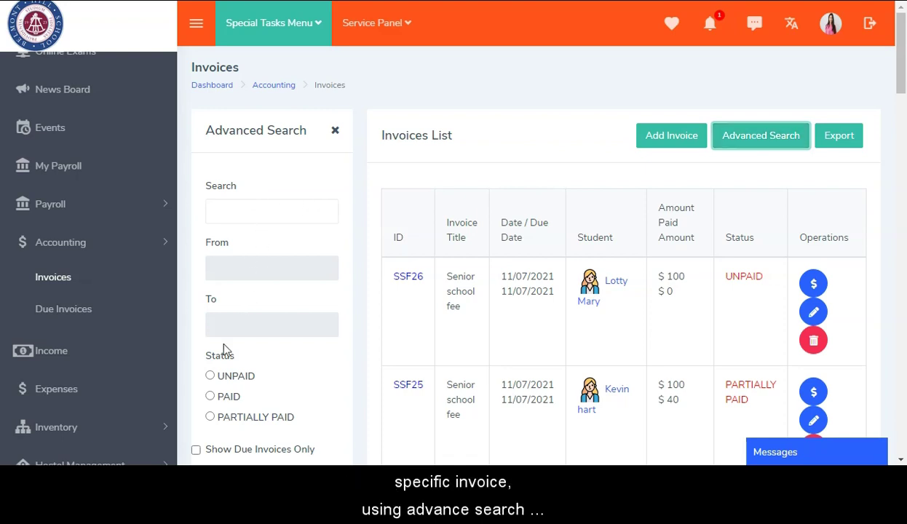
{"action": "scroll", "coordinate": [218, 334], "scroll_direction": "down", "scroll_amount": 1}
{"action": "left_click", "coordinate": [210, 307]}
{"action": "left_click", "coordinate": [211, 328]}
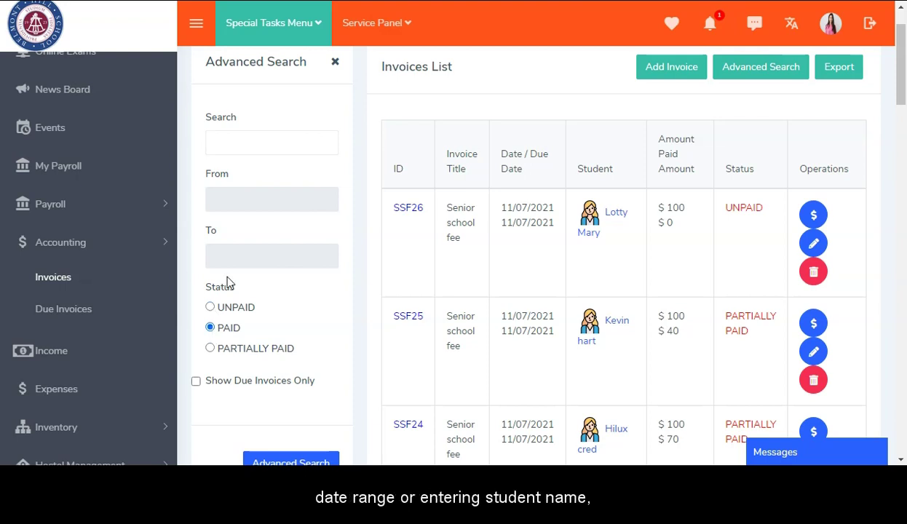
{"action": "scroll", "coordinate": [238, 258], "scroll_direction": "up", "scroll_amount": 1}
{"action": "left_click", "coordinate": [241, 258]}
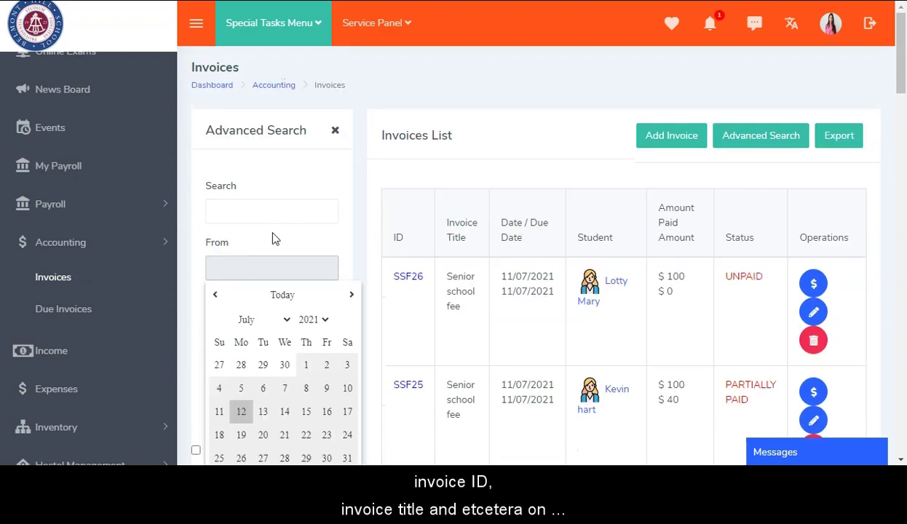
{"action": "left_click", "coordinate": [247, 210]}
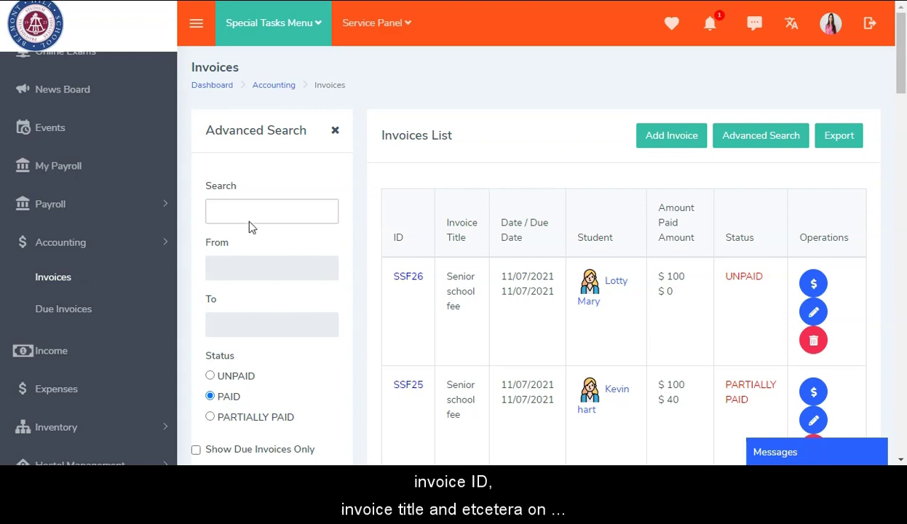
{"action": "scroll", "coordinate": [290, 231], "scroll_direction": "down", "scroll_amount": 3}
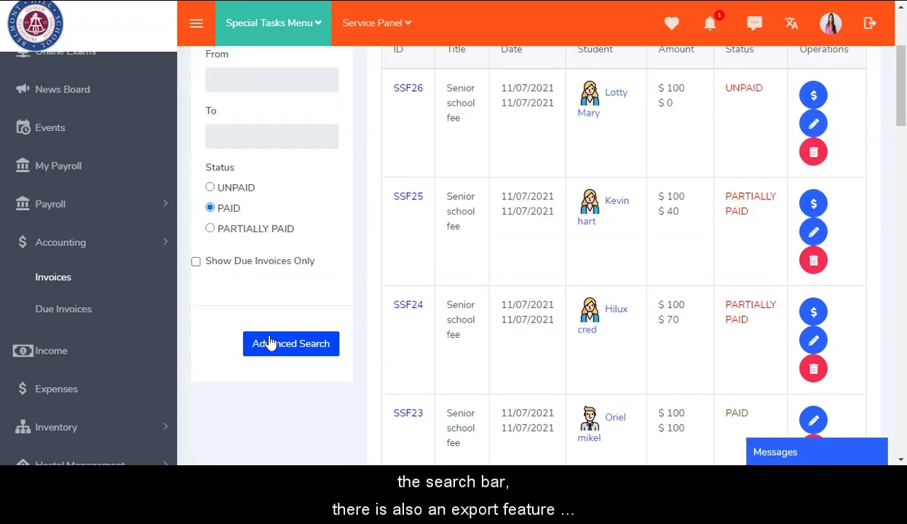
{"action": "left_click", "coordinate": [291, 344]}
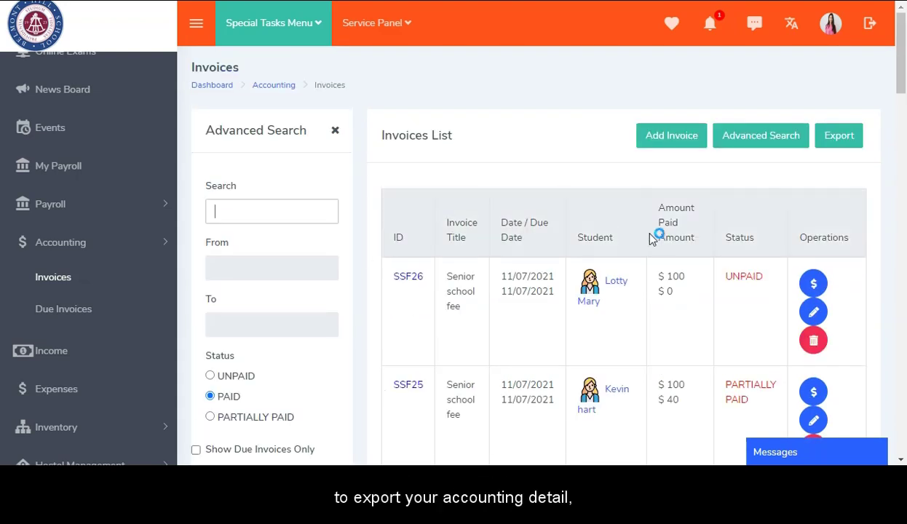
Step: Export the invoices list as a PDF with all fields included
{"action": "left_click", "coordinate": [835, 138]}
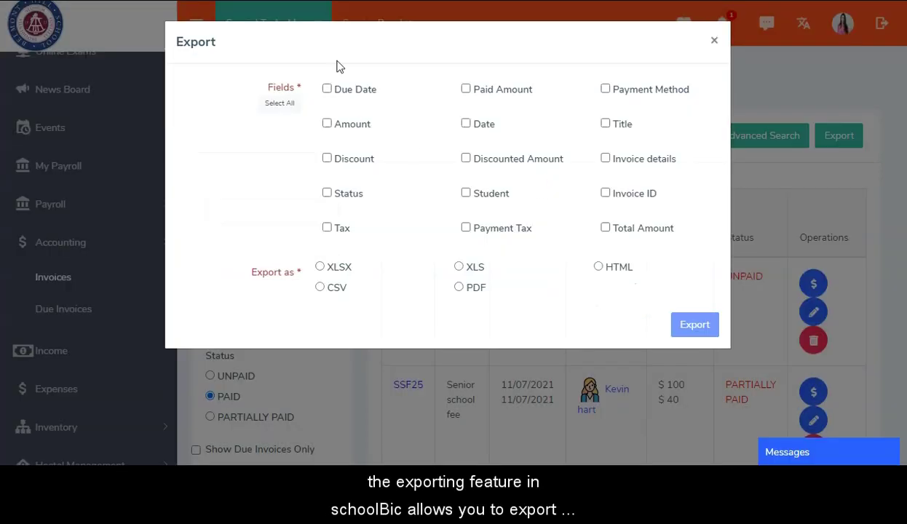
{"action": "left_click", "coordinate": [327, 89]}
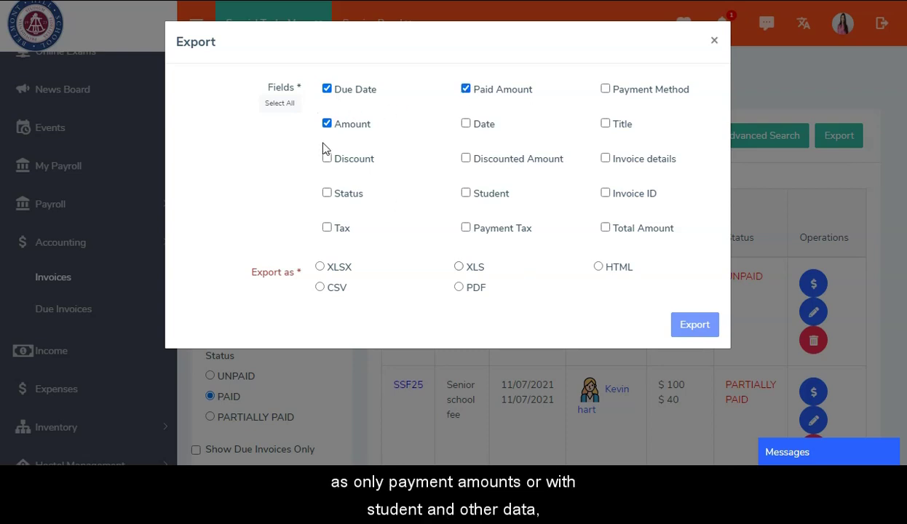
{"action": "left_click", "coordinate": [288, 106]}
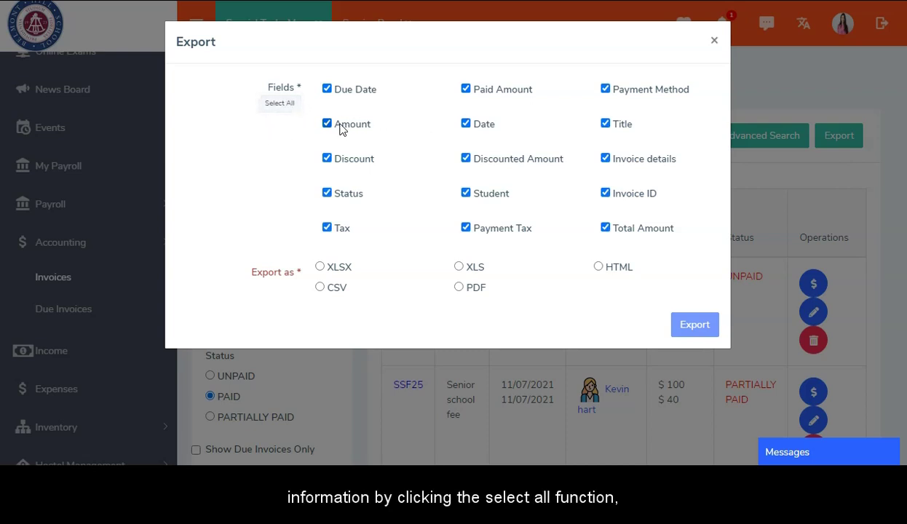
{"action": "left_click", "coordinate": [320, 267]}
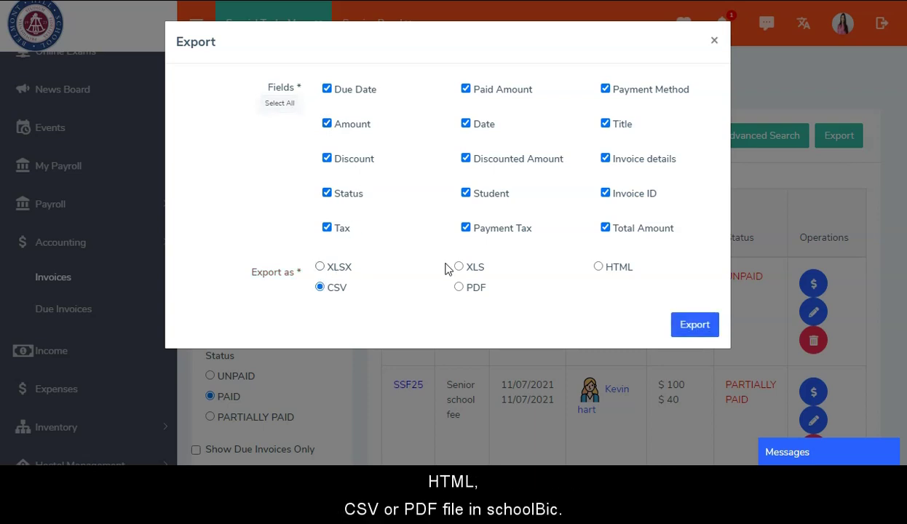
{"action": "left_click", "coordinate": [462, 288]}
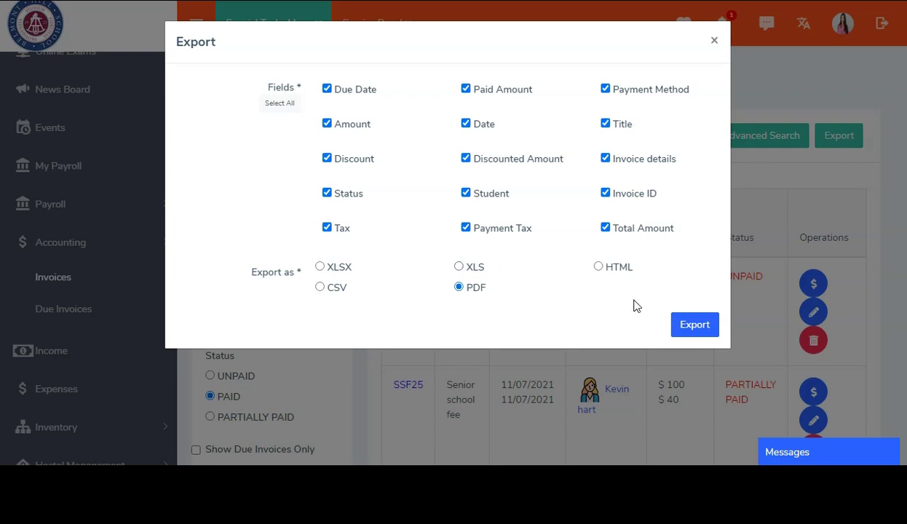
{"action": "left_click", "coordinate": [695, 326]}
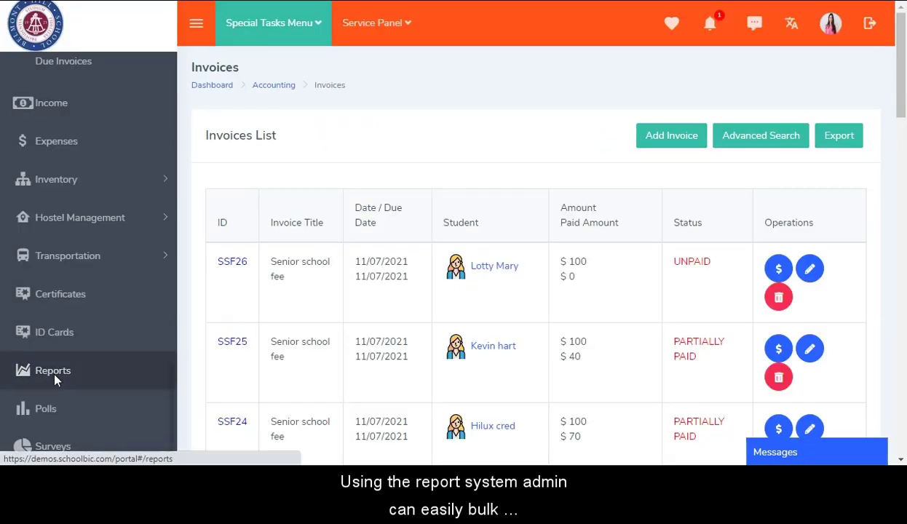
Step: Open the invoice reports form in the reports section
{"action": "left_click", "coordinate": [52, 370]}
{"action": "scroll", "coordinate": [683, 117], "scroll_direction": "down", "scroll_amount": 4}
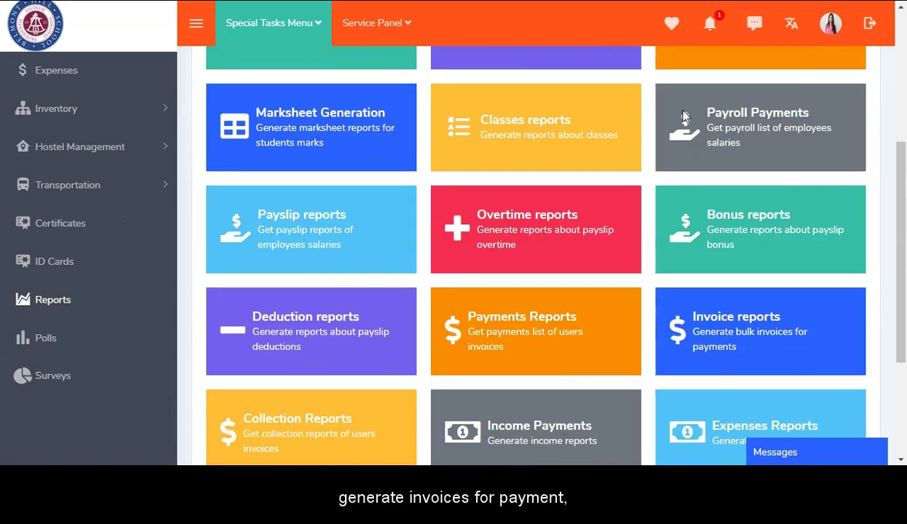
{"action": "left_click", "coordinate": [784, 331]}
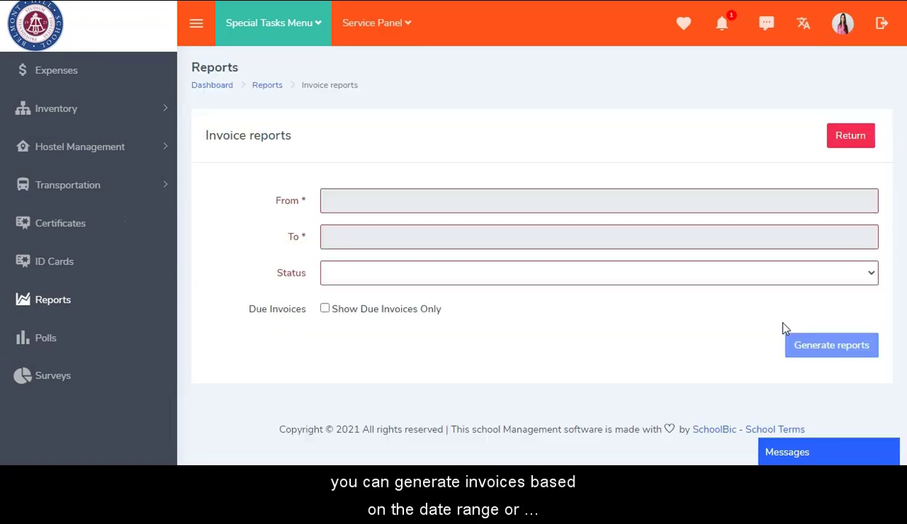
Step: Generate an invoice report from 13/01/2021 to 12/07/2021 with status All, and look through the first pages of the PDF
{"action": "left_click", "coordinate": [446, 204]}
{"action": "left_click", "coordinate": [379, 344]}
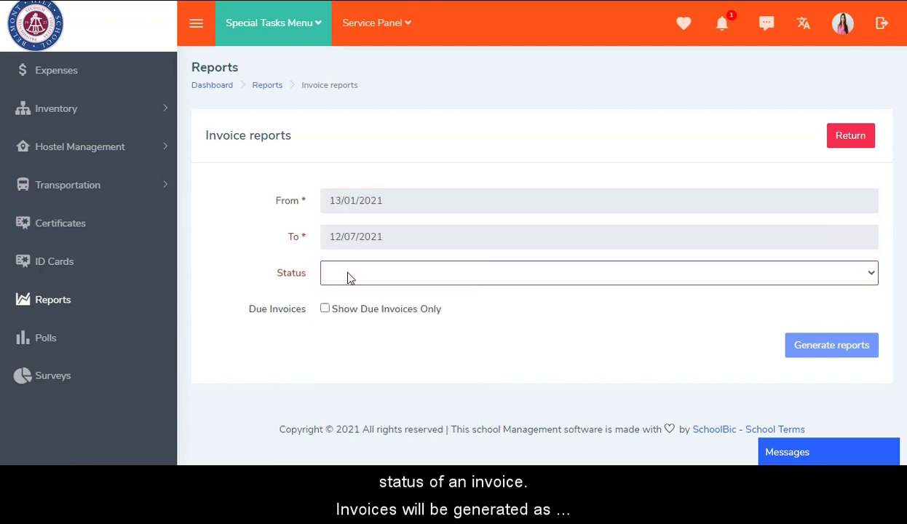
{"action": "left_click", "coordinate": [348, 276]}
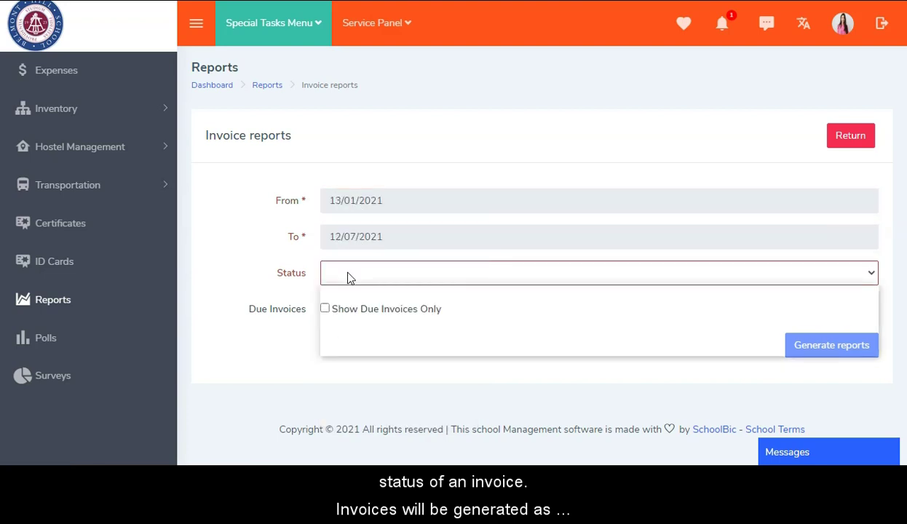
{"action": "left_click", "coordinate": [348, 291]}
{"action": "left_click", "coordinate": [836, 348]}
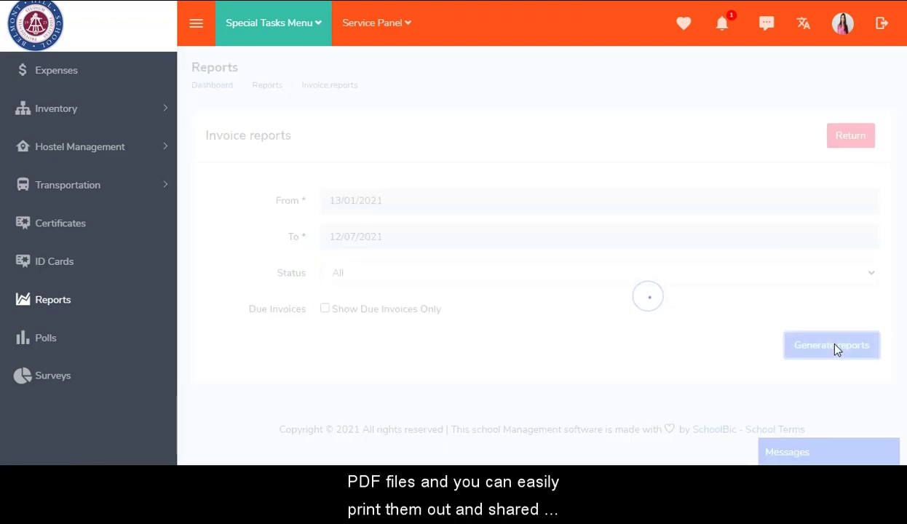
{"action": "scroll", "coordinate": [635, 195], "scroll_direction": "down", "scroll_amount": 9}
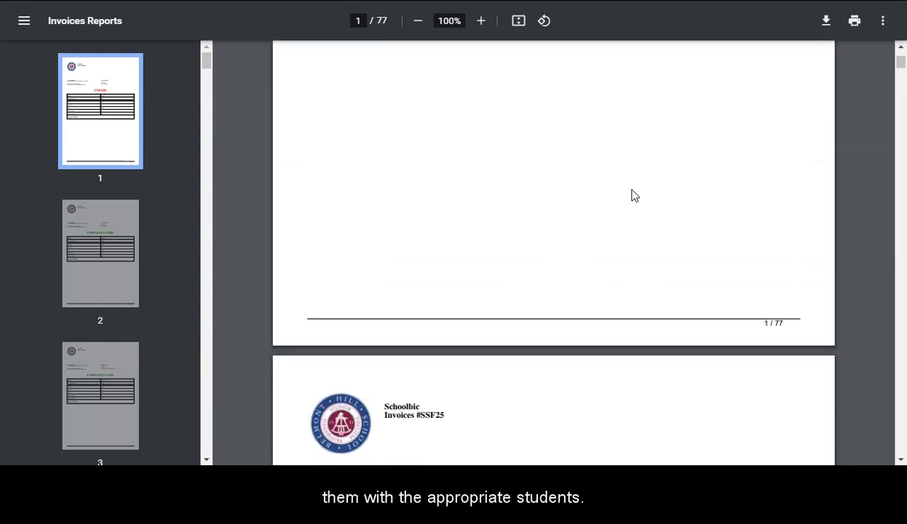
{"action": "scroll", "coordinate": [635, 195], "scroll_direction": "up", "scroll_amount": 3}
{"action": "scroll", "coordinate": [635, 196], "scroll_direction": "down", "scroll_amount": 12}
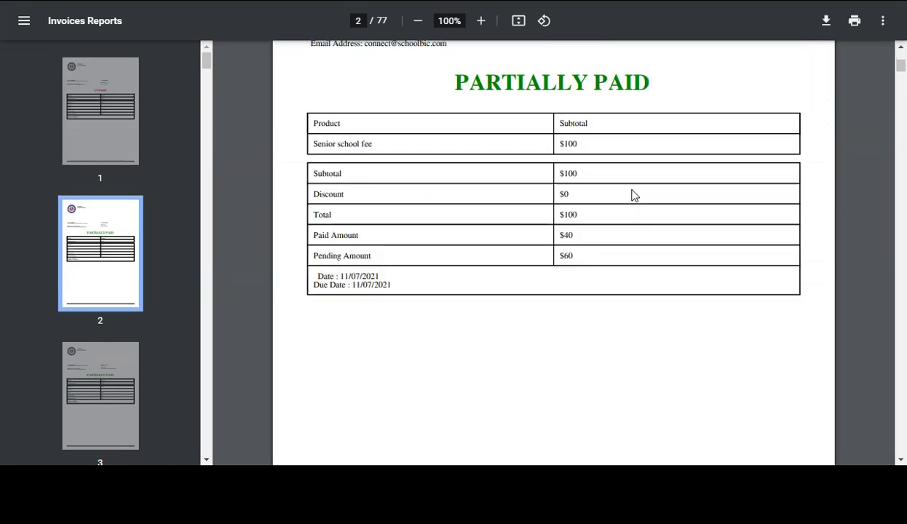